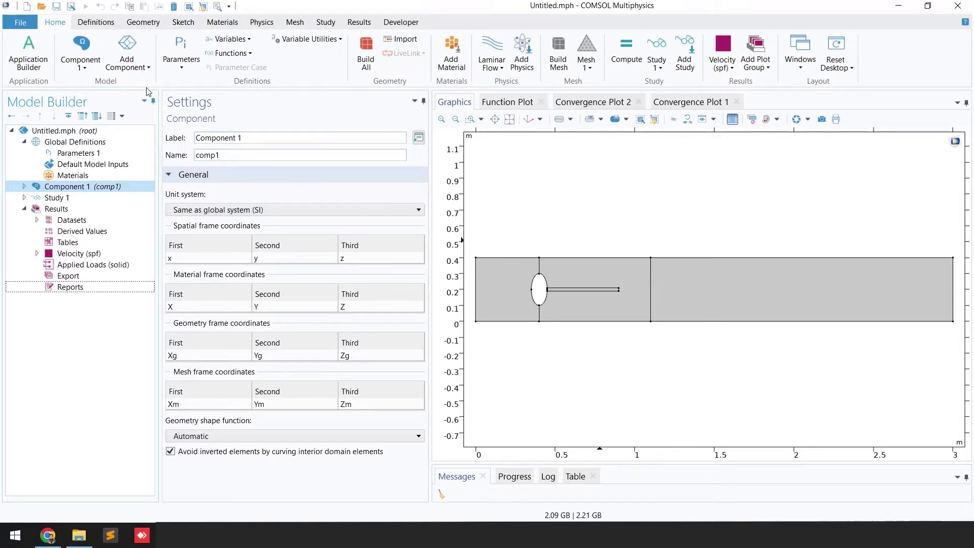
- Show Geometry 1's features: three rectangles, an ellipse, two differences and a form union
click(147, 66)
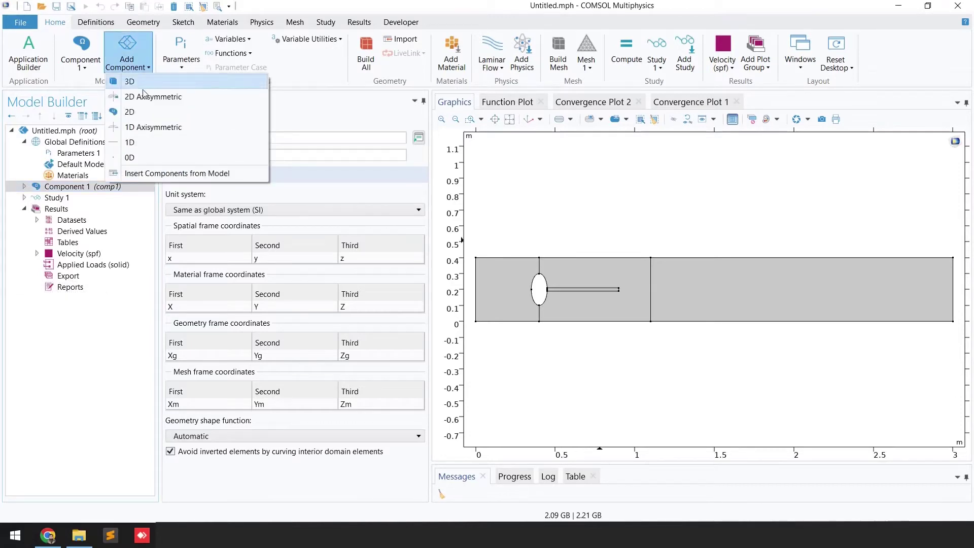
click(69, 395)
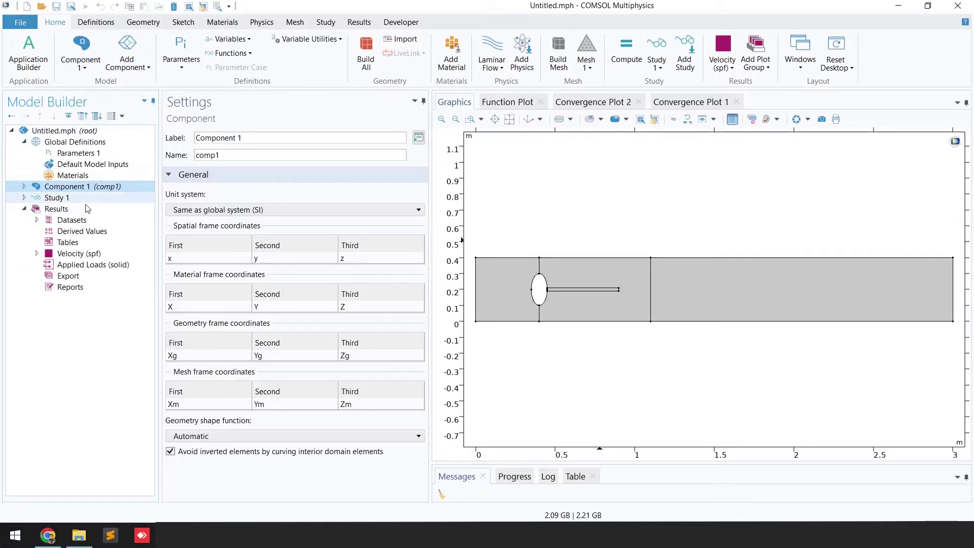
click(23, 186)
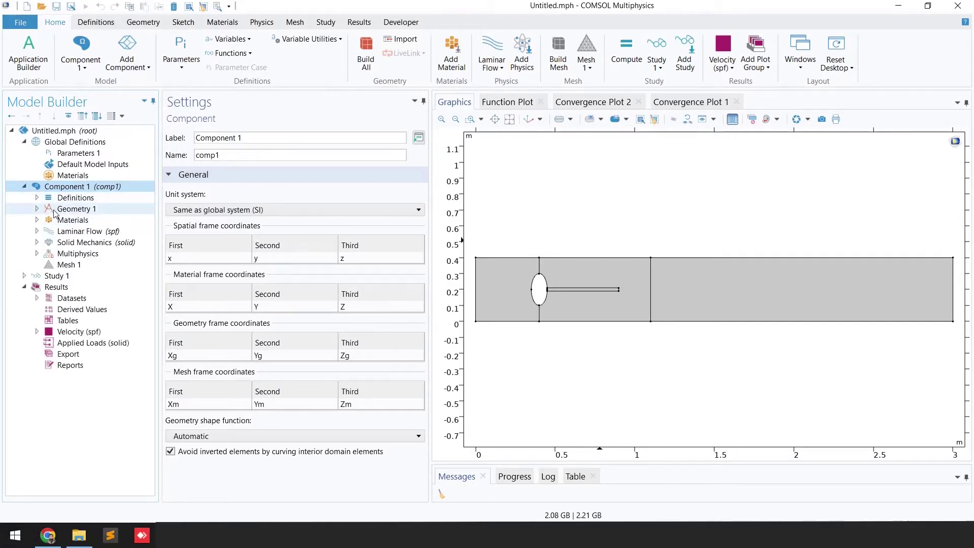
click(36, 208)
click(92, 210)
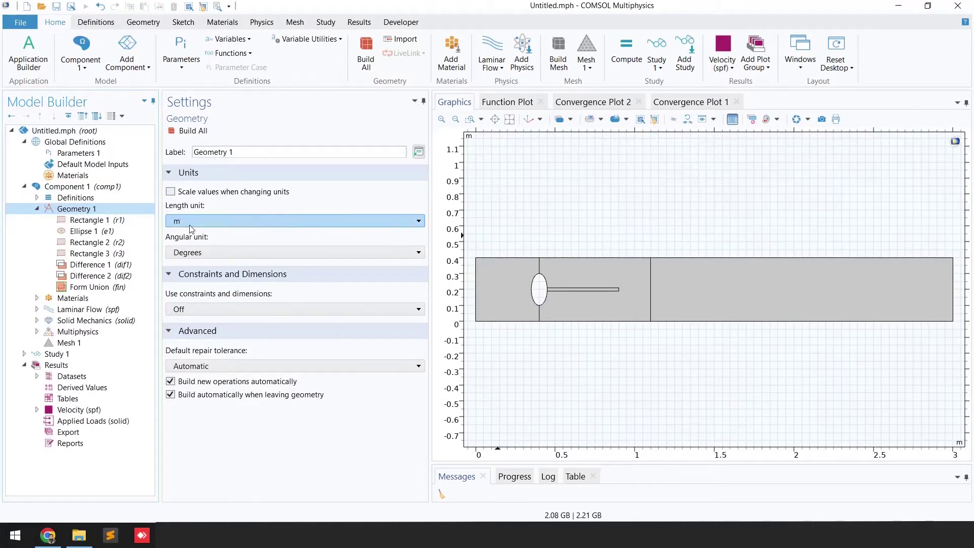
- Build the geometry up to Rectangle 1, the 3 m by 0.4 m channel at the origin
right_click(76, 210)
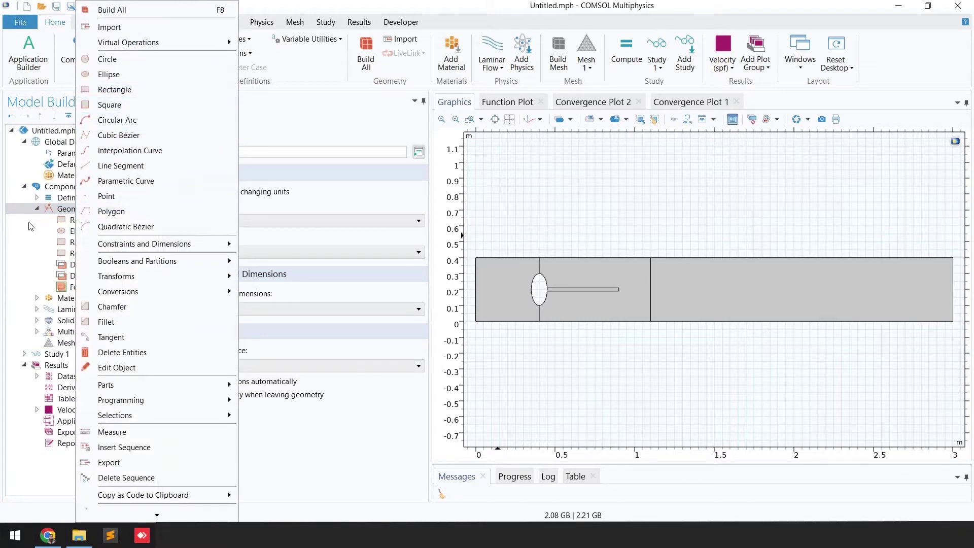
click(59, 229)
click(73, 221)
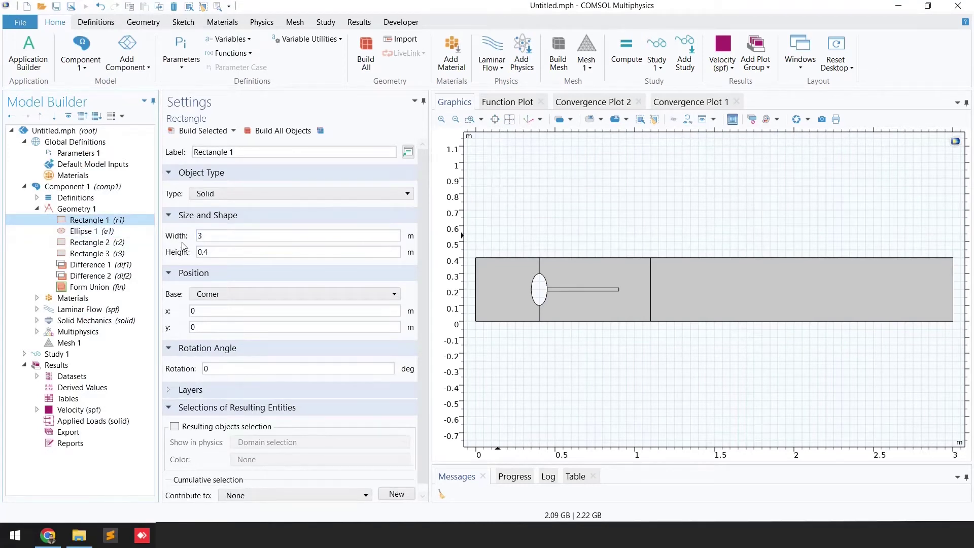
click(208, 249)
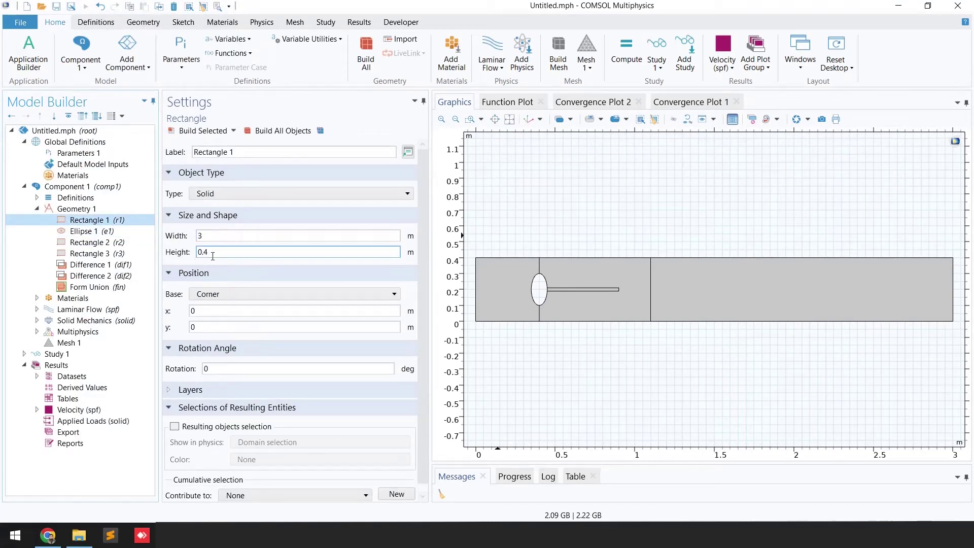
click(195, 132)
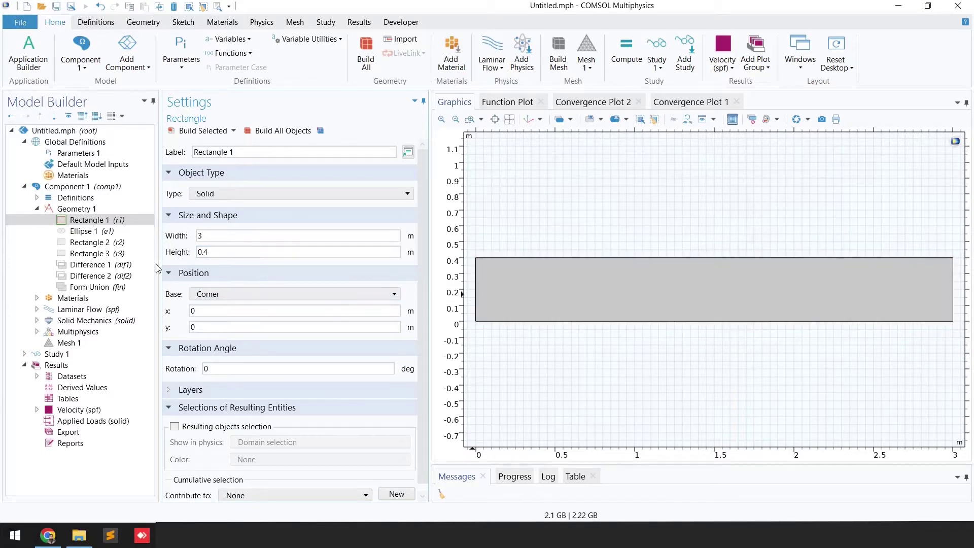
click(79, 213)
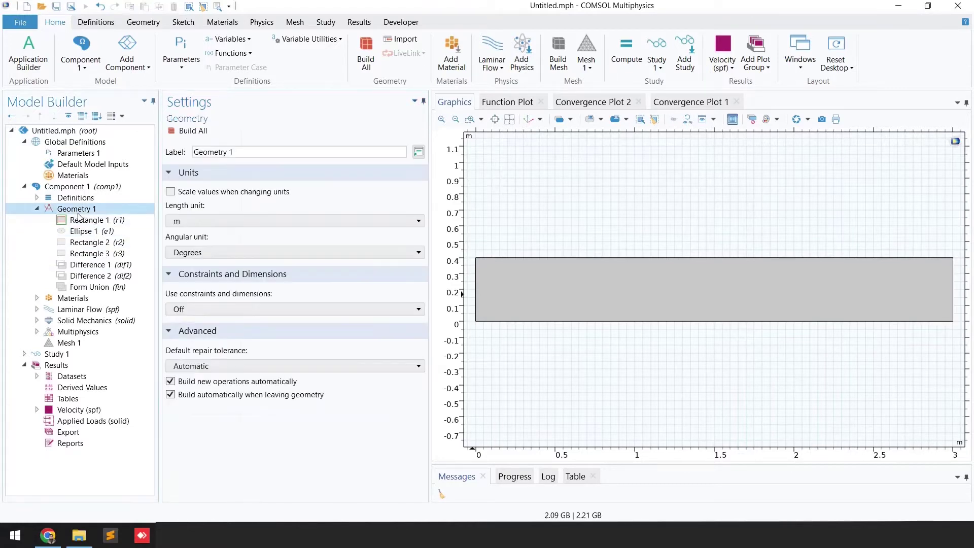
- Build Ellipse 1 with semiaxes 0.05 and 0.1 m centred at x 0.4, y 0.4/2
right_click(78, 212)
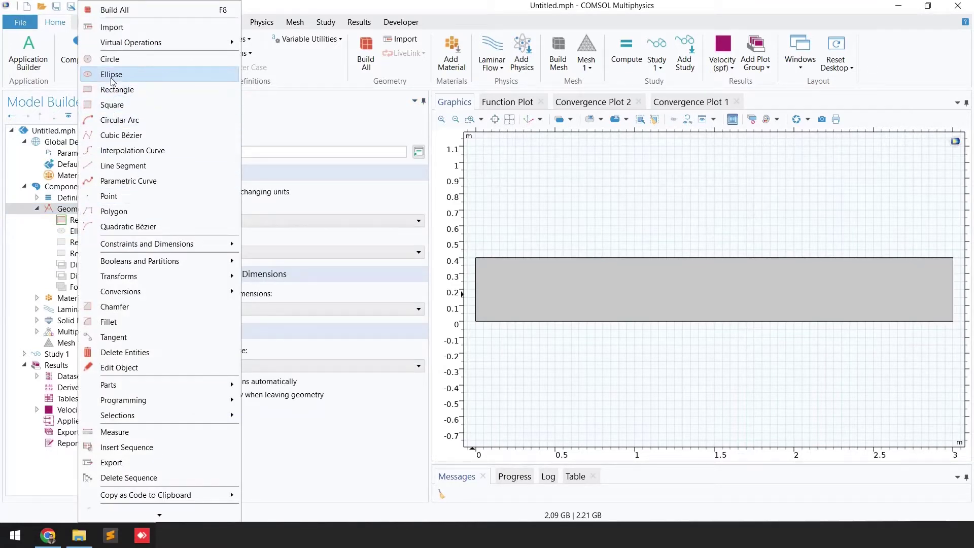
click(65, 234)
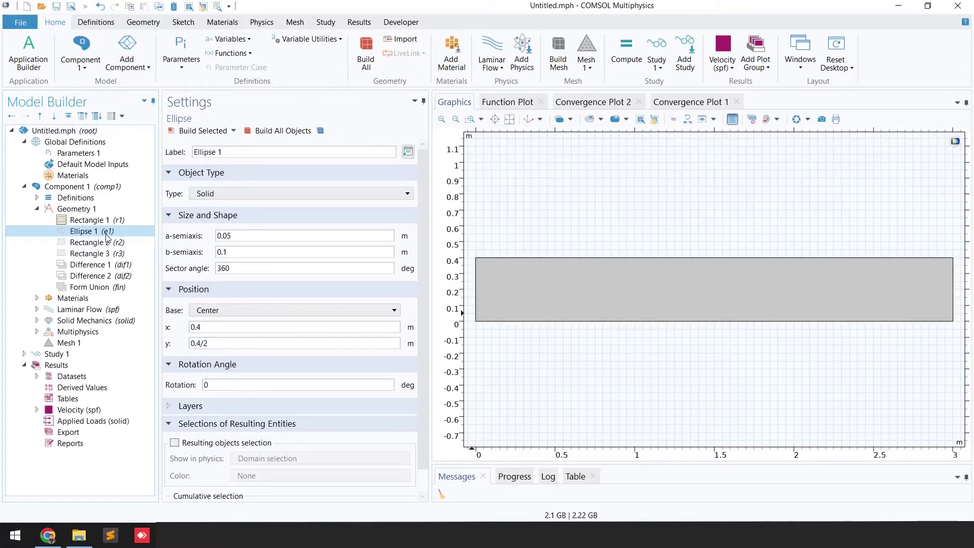
click(199, 132)
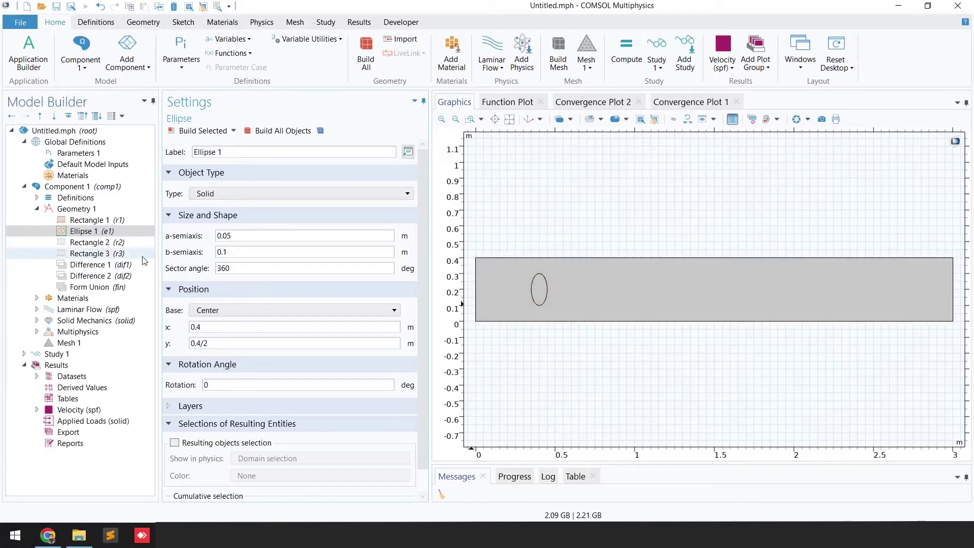
- Build Rectangle 2, a 0.5 by 0.02 m beam at x 0.4, y 0.4/2-0.02/2
click(103, 246)
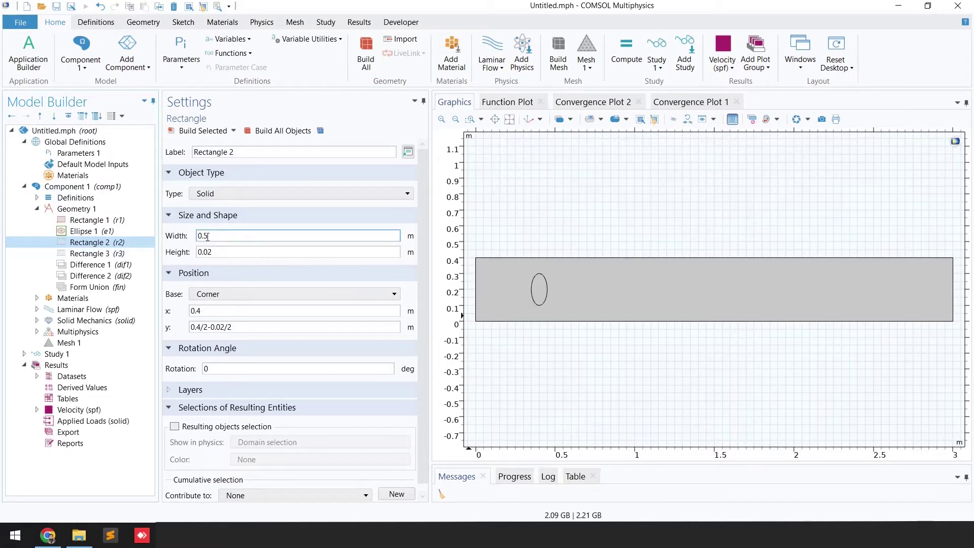
click(208, 251)
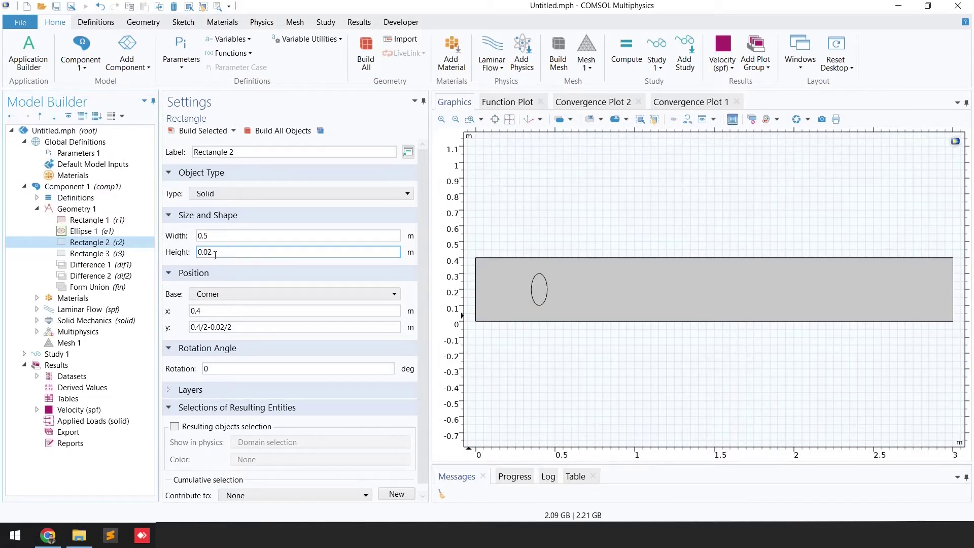
click(202, 312)
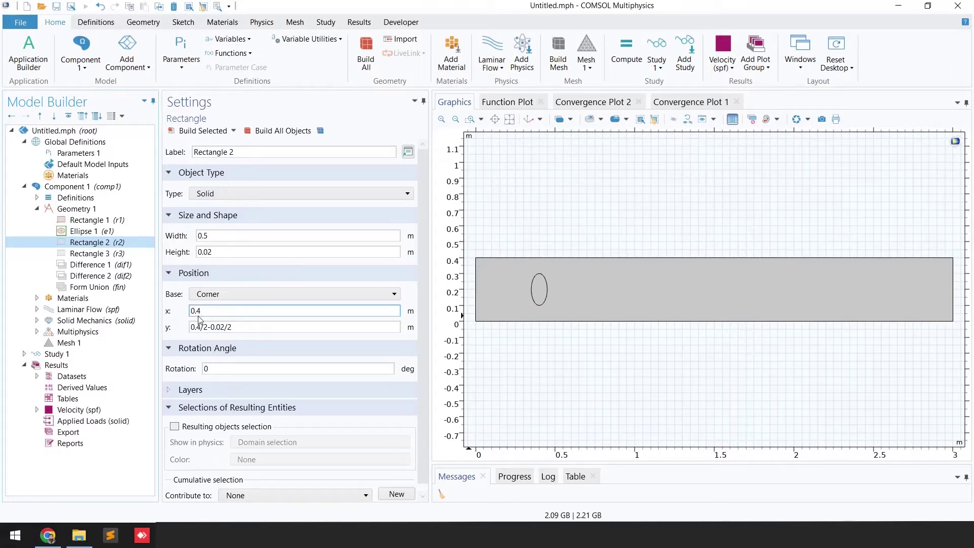
click(195, 329)
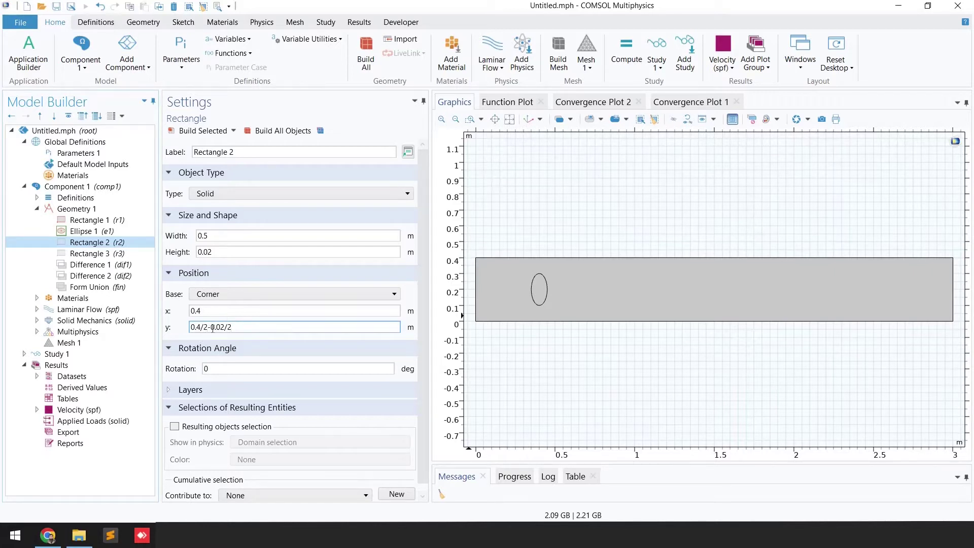
click(199, 132)
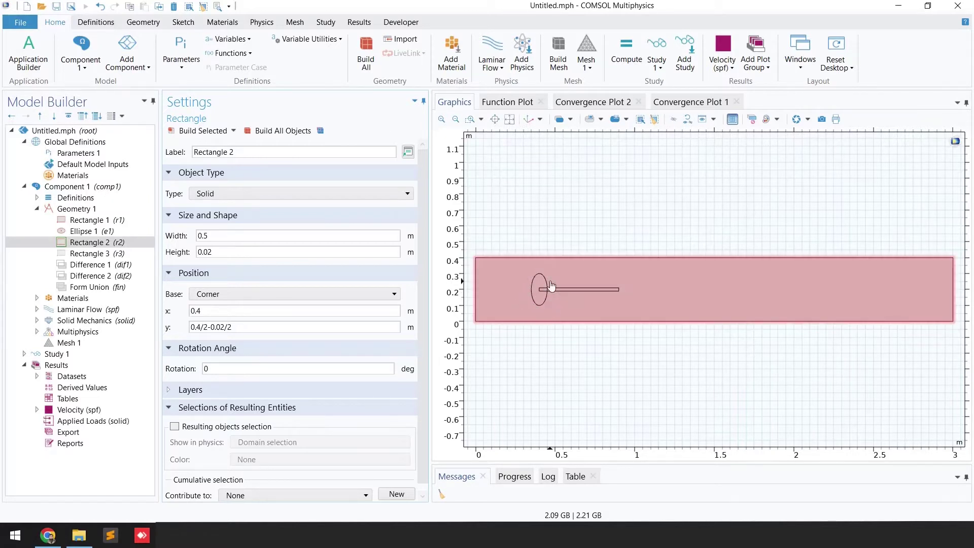
click(104, 253)
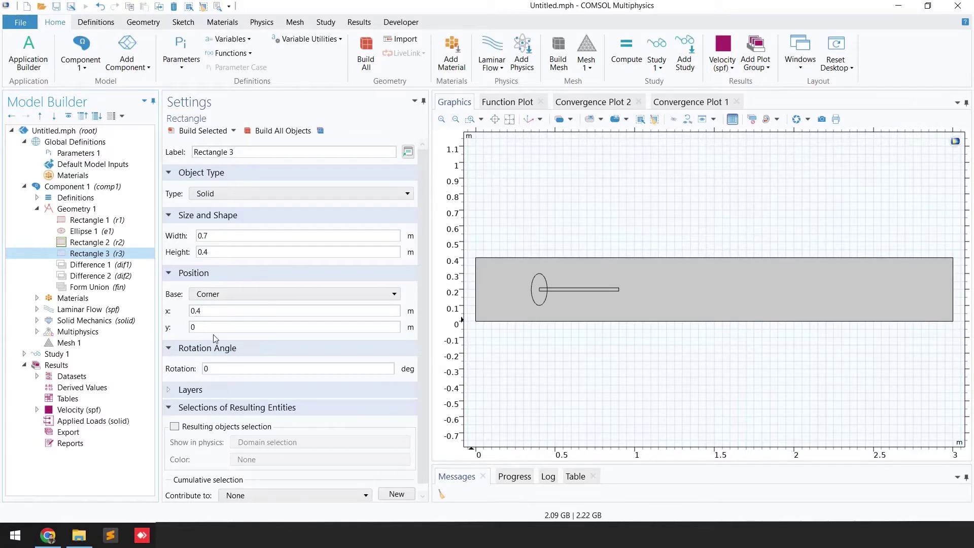
- Build Rectangle 3, 0.7 by 0.4 m at (0.4, 0), and browse the Booleans and Partitions menu
click(196, 135)
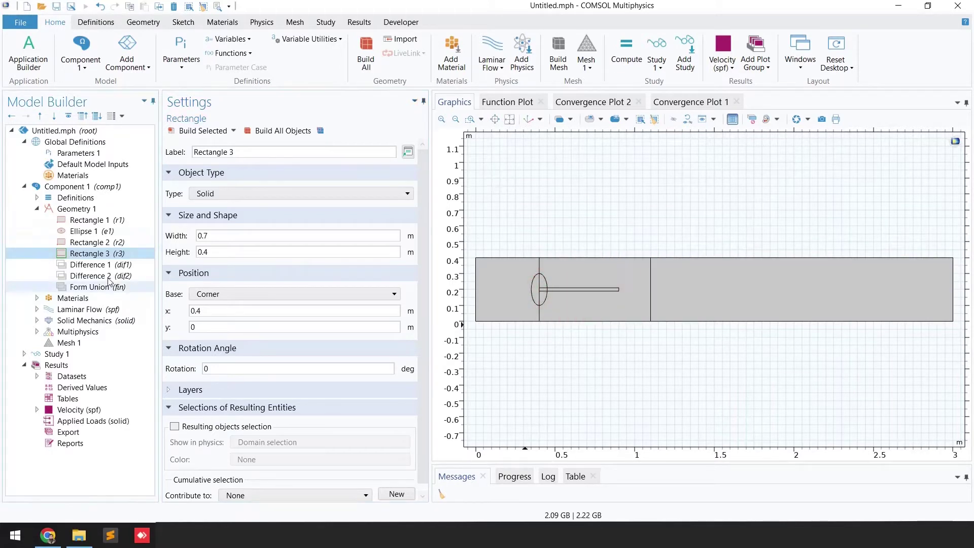
click(77, 209)
right_click(78, 209)
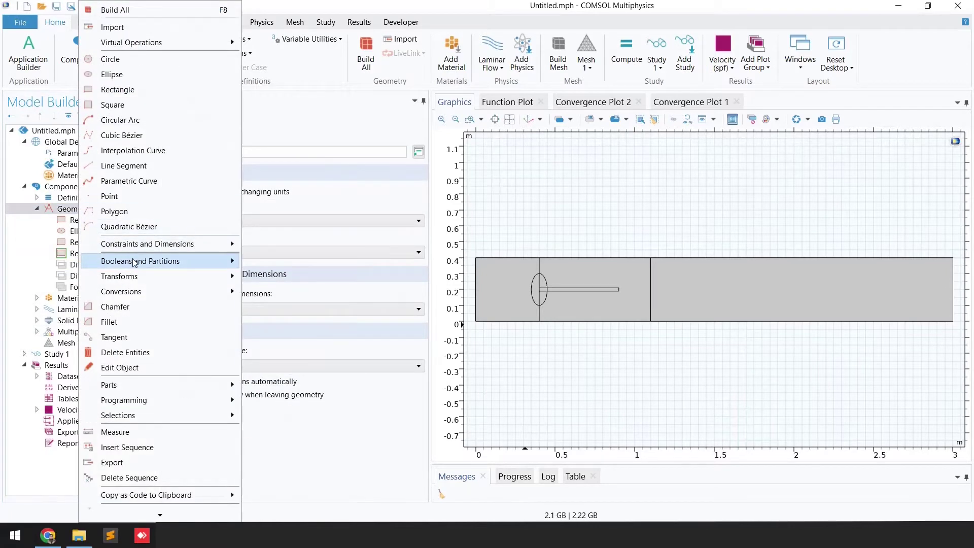
mouse_move(189, 262)
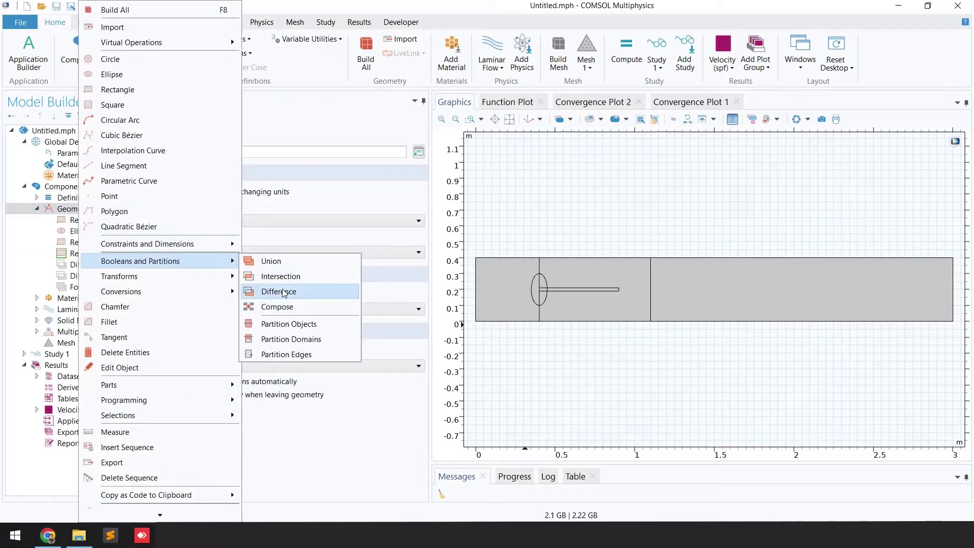
click(25, 254)
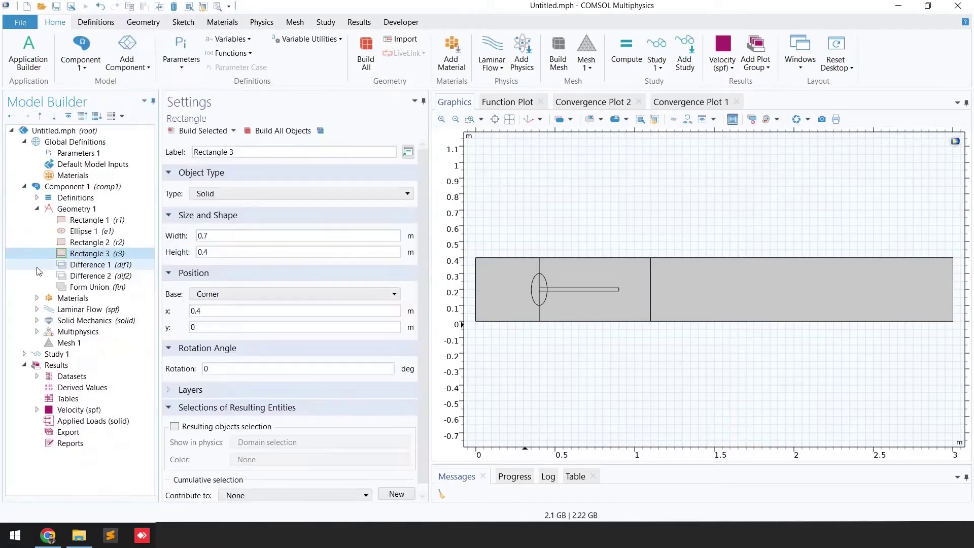
- Build Difference 1, subtracting ellipse e1 from the beam rectangle r2
click(77, 265)
click(188, 197)
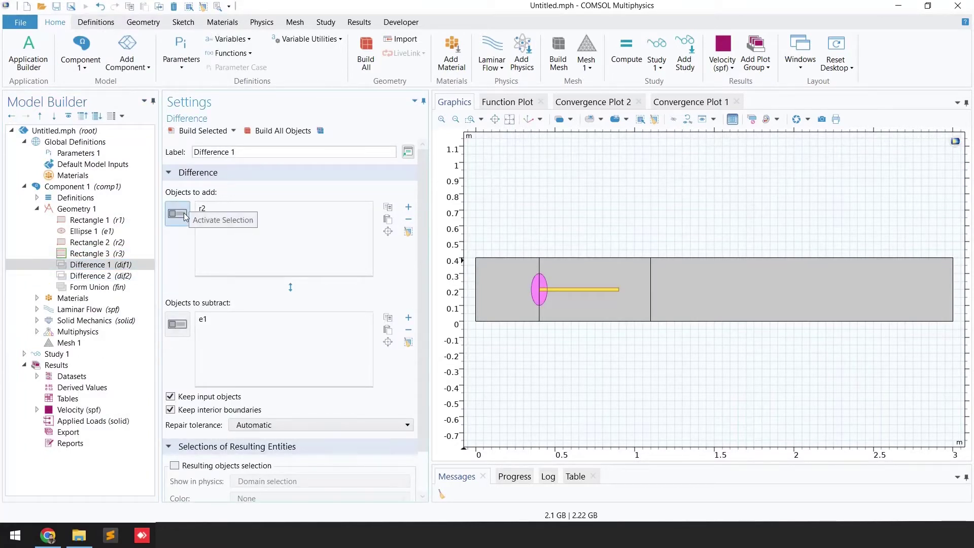
click(178, 213)
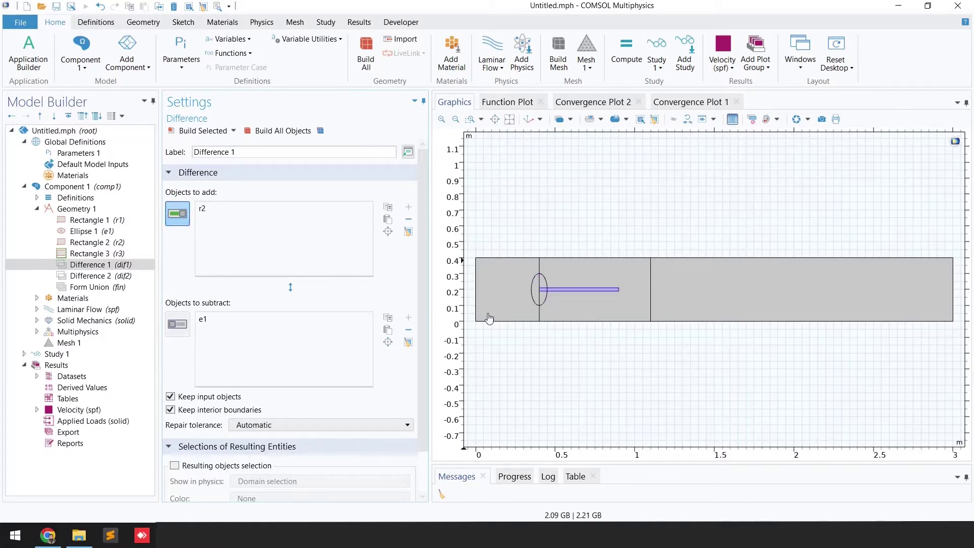
click(182, 327)
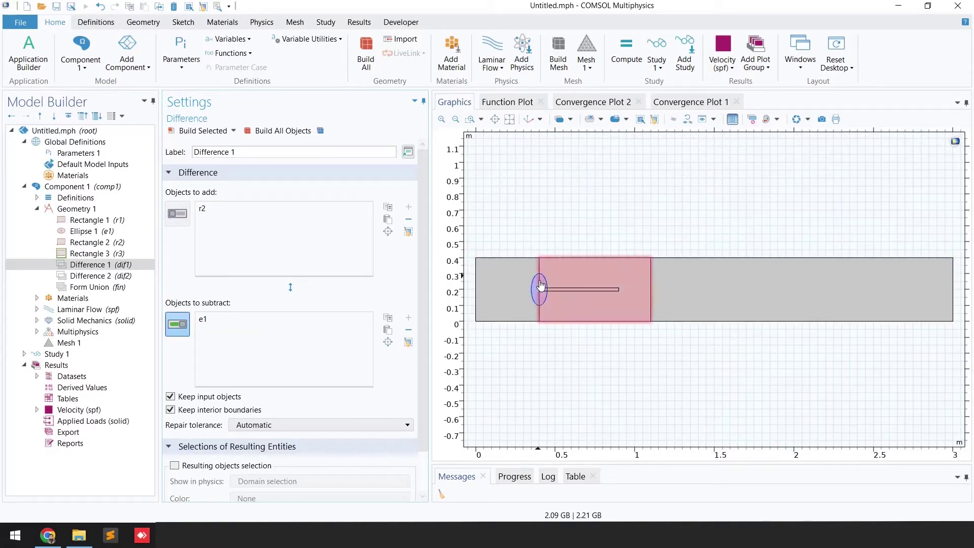
click(205, 131)
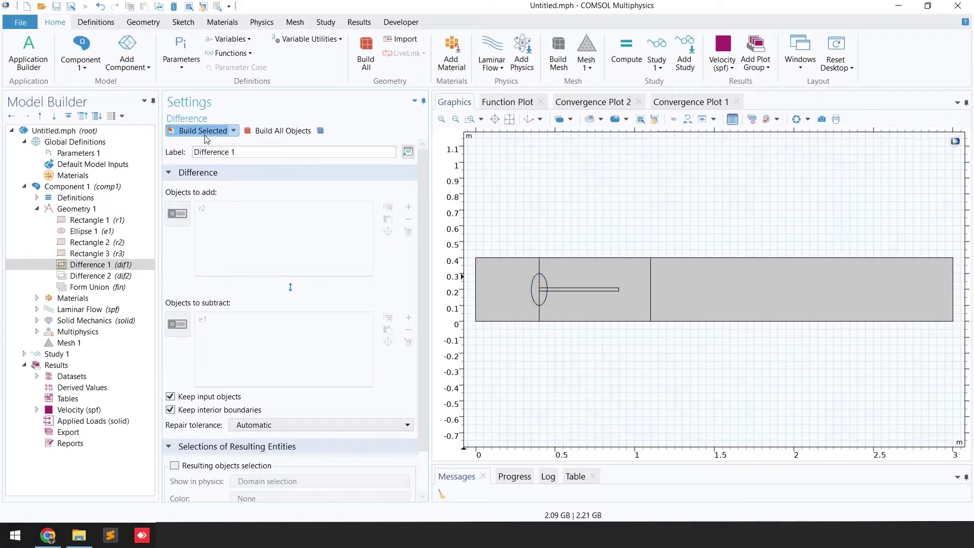
click(91, 276)
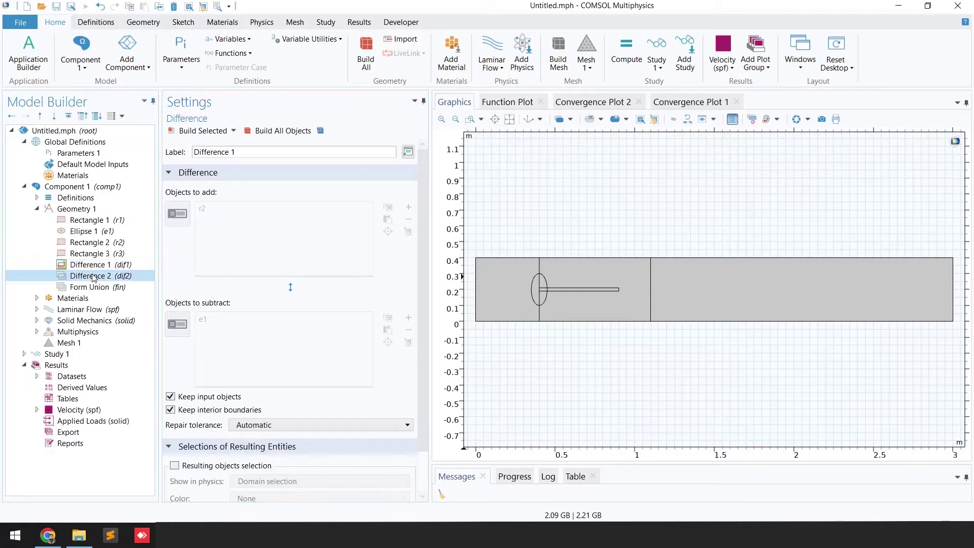
- Build Difference 2, subtracting e1 and r2 from channel rectangles r1 and r3
click(182, 217)
click(207, 210)
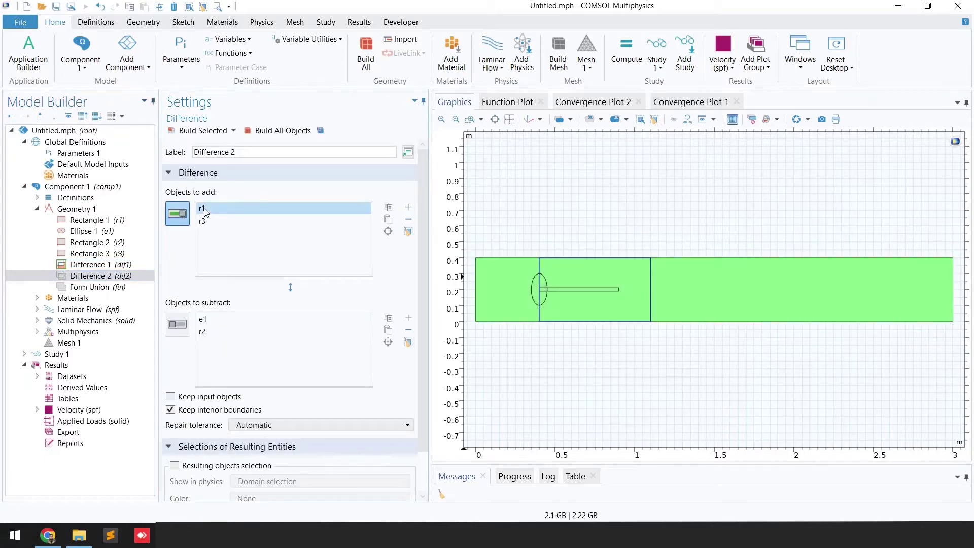
click(208, 221)
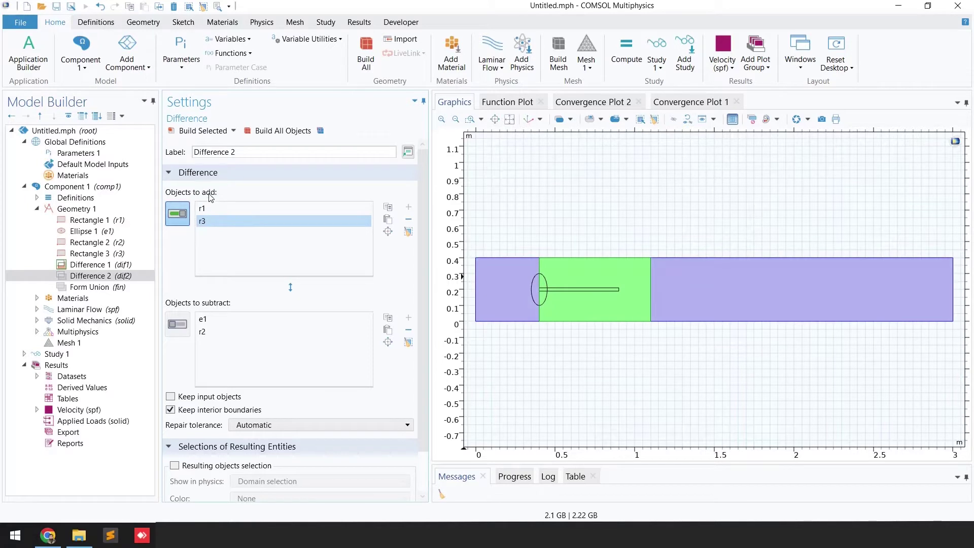
click(213, 210)
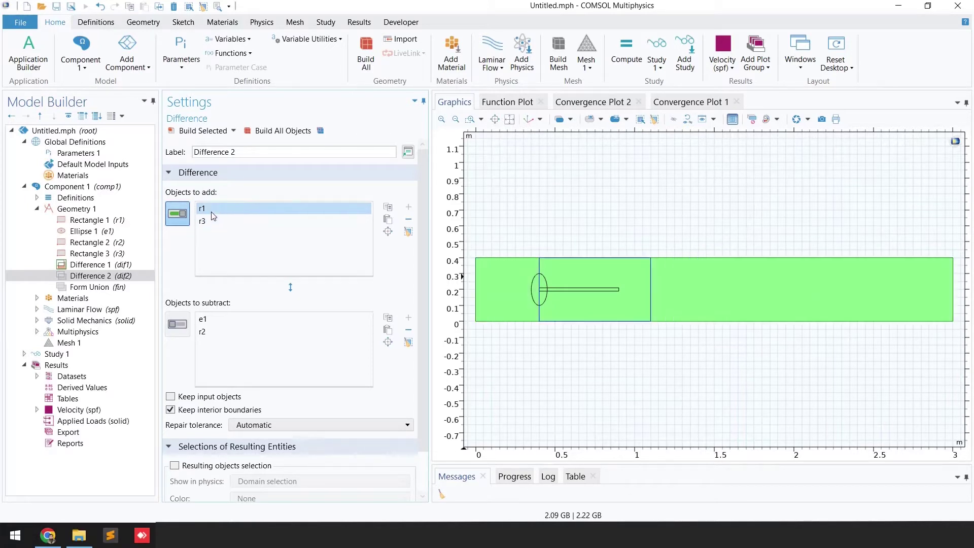
click(222, 221)
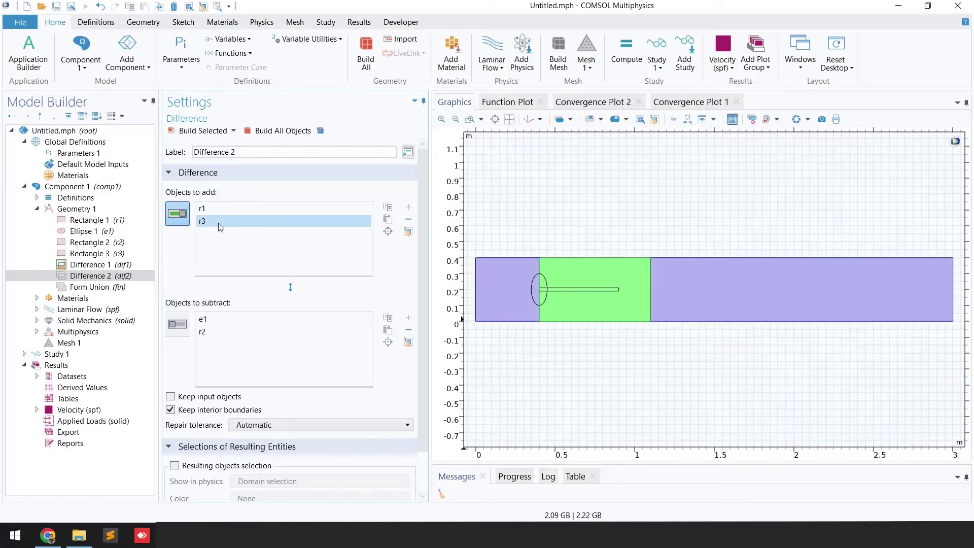
click(177, 309)
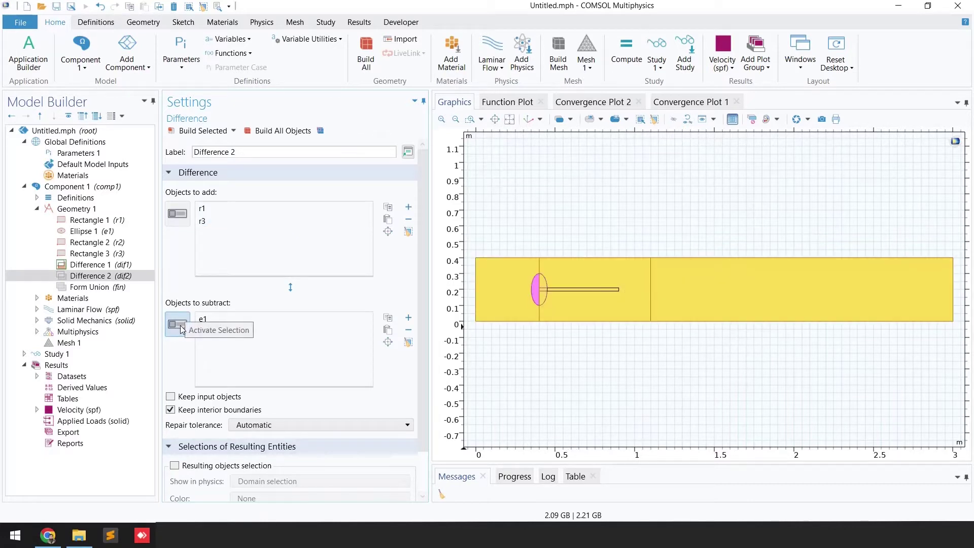
click(181, 325)
click(201, 321)
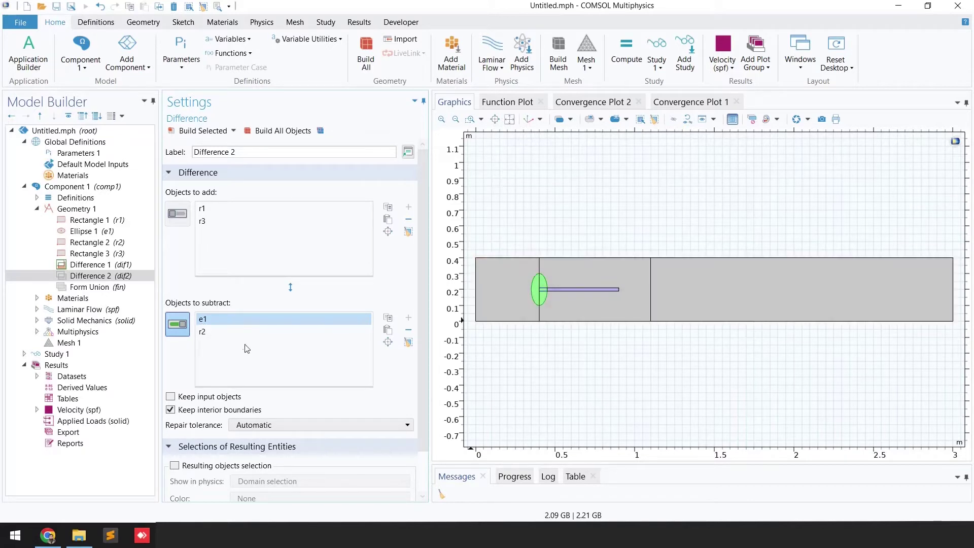
click(227, 333)
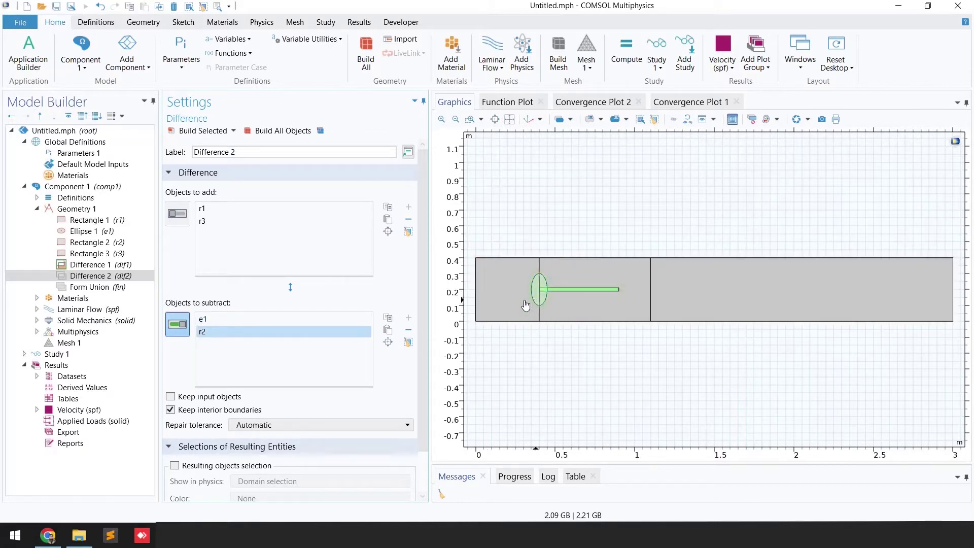
click(202, 130)
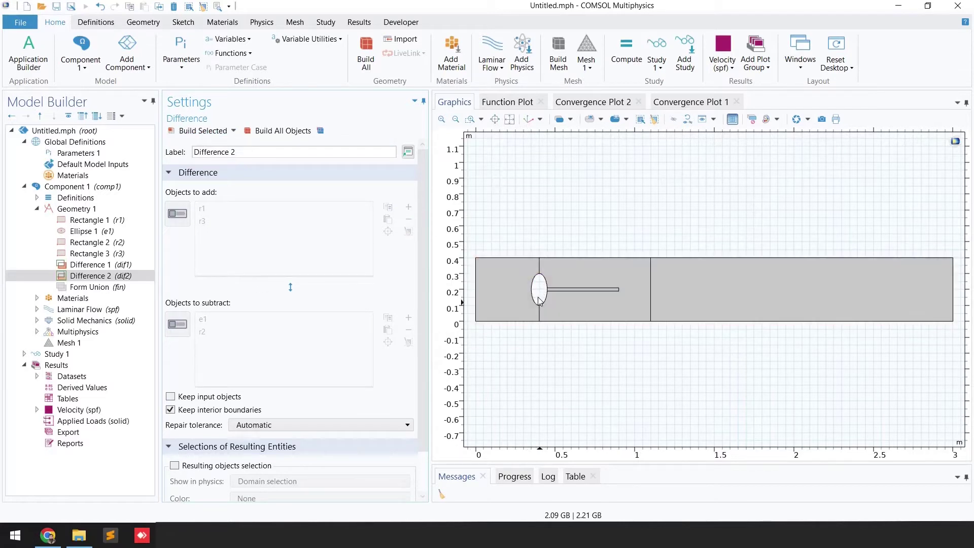
- Build the Form Union and show the Materials overview
click(122, 288)
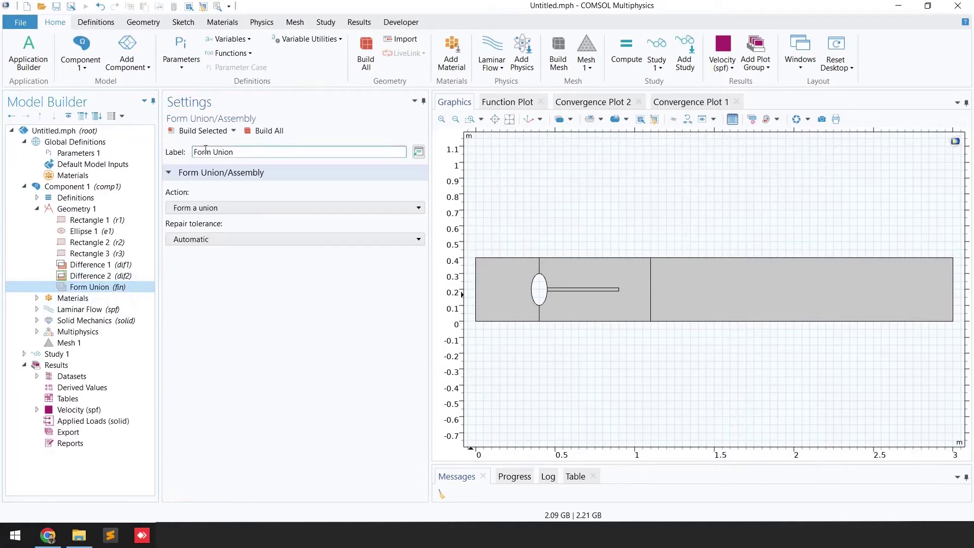
click(203, 133)
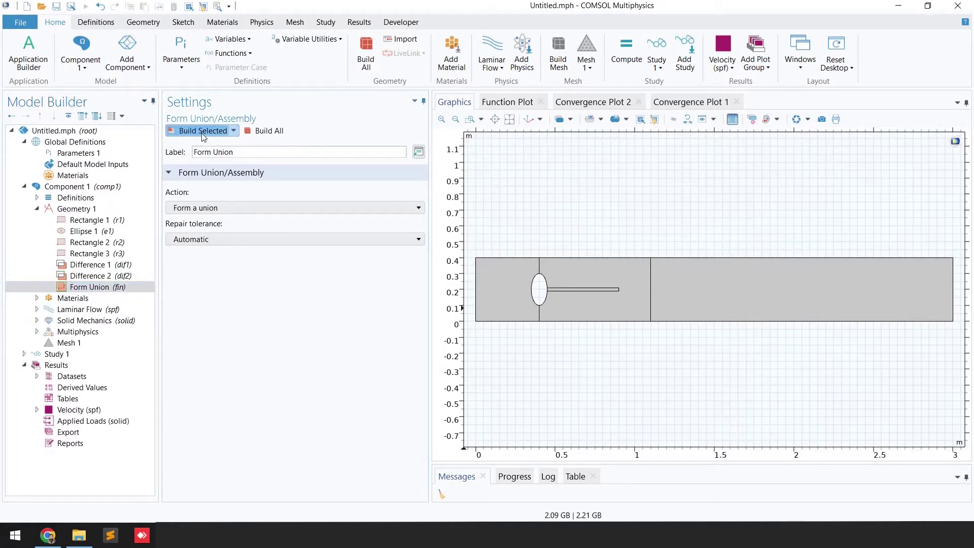
click(72, 298)
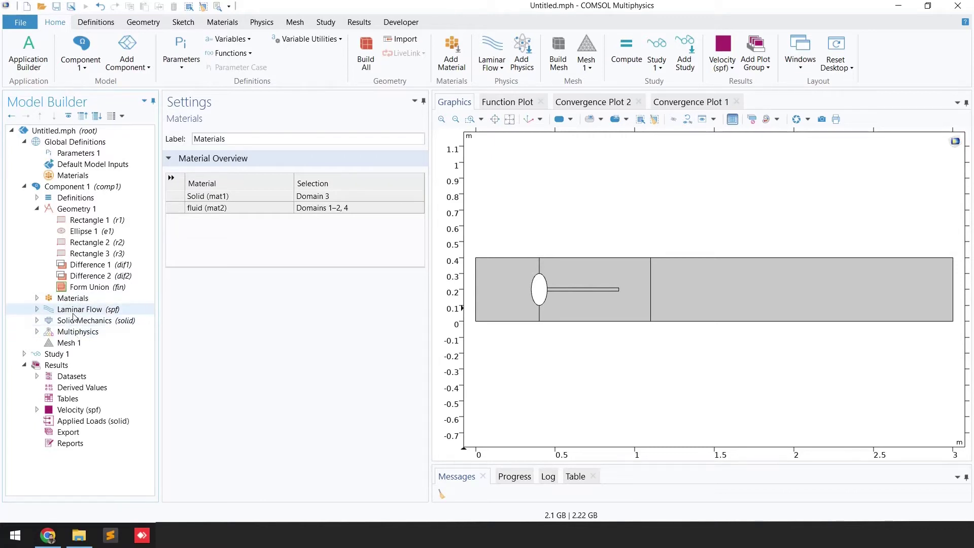
- Browse the Structural Mechanics and Fluid-Structure Interaction interfaces in Add Physics without adding one
click(267, 28)
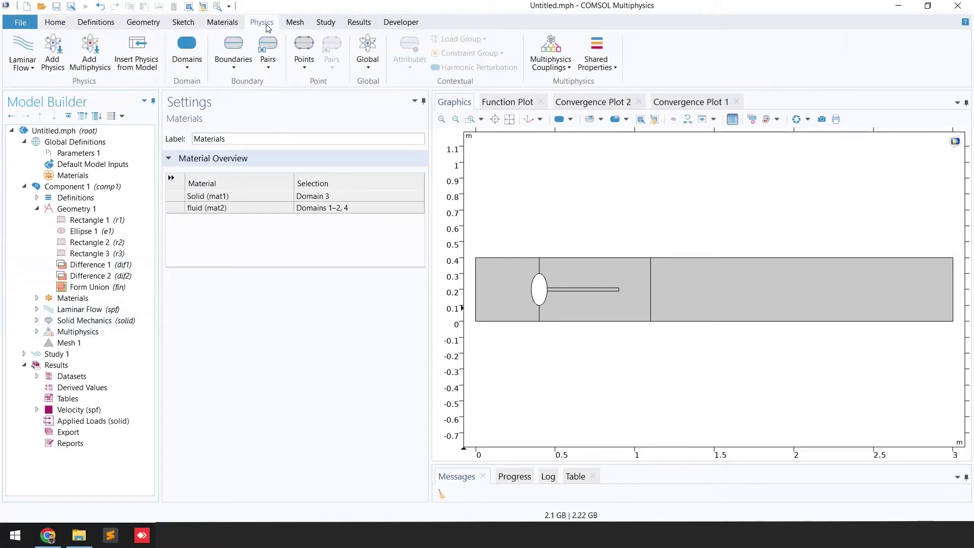
click(53, 51)
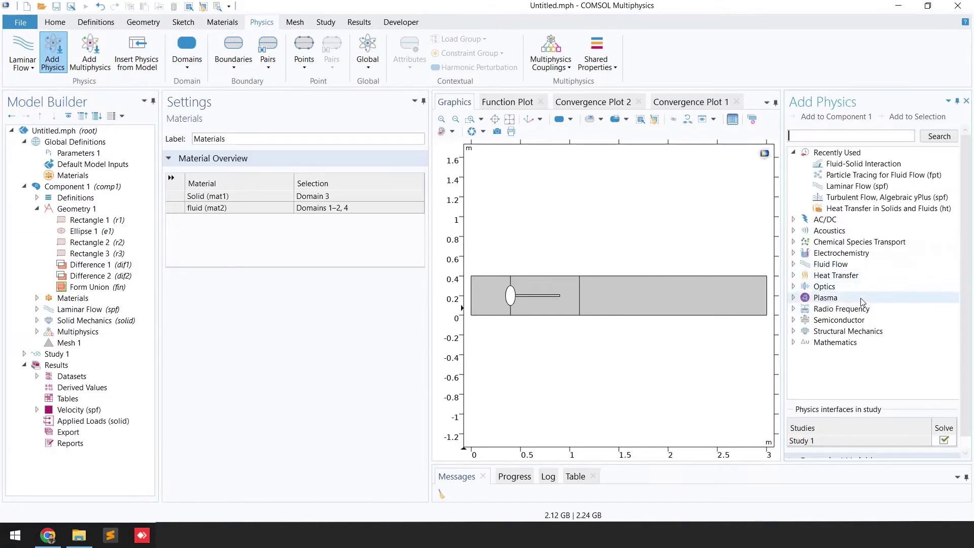
click(792, 331)
scroll(805, 340, down, 3)
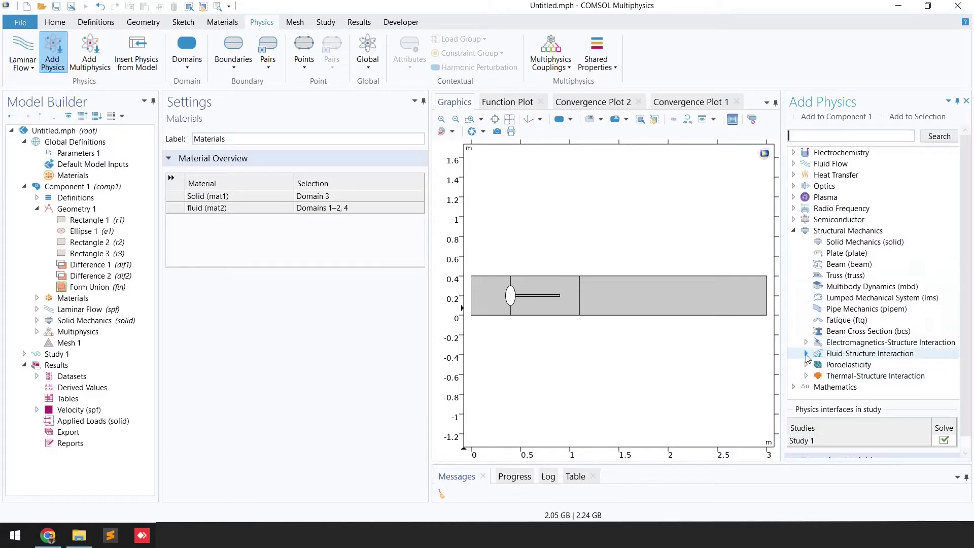
click(806, 354)
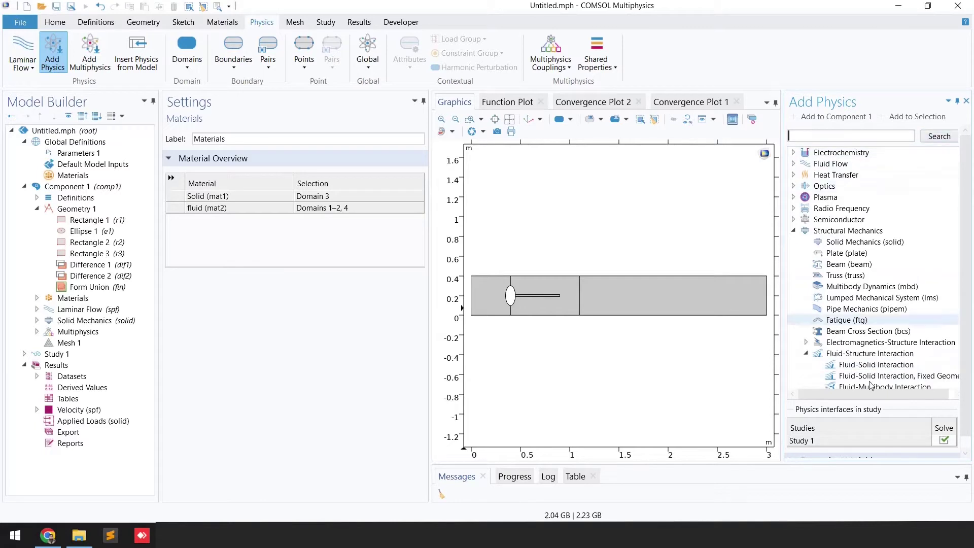
click(966, 101)
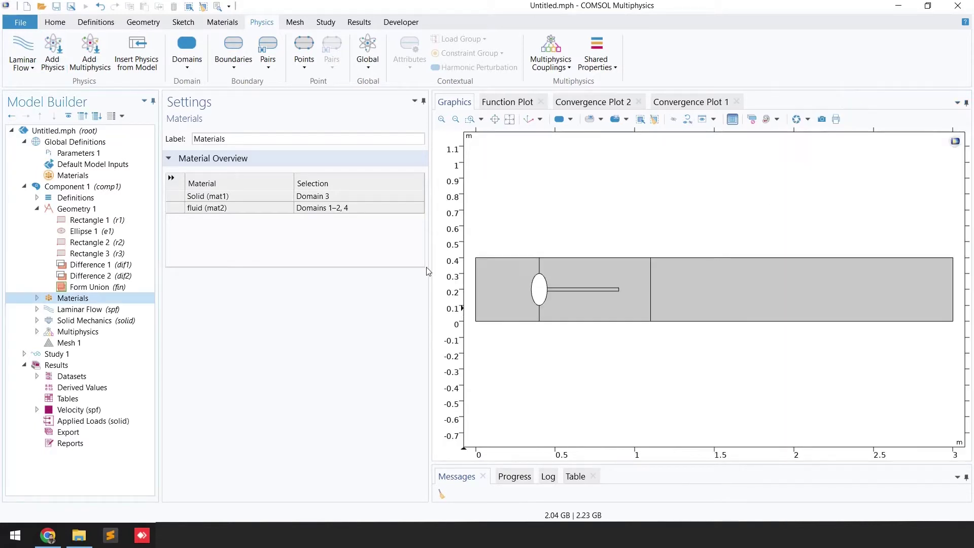
- Confirm Laminar Flow is applied to fluid domains 1, 2 and 4
click(37, 309)
click(64, 312)
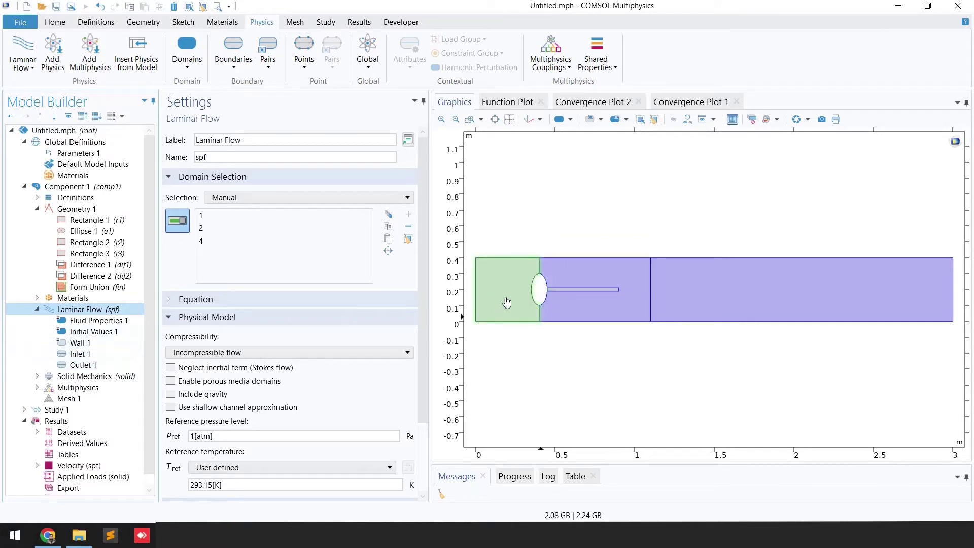
click(224, 216)
click(218, 227)
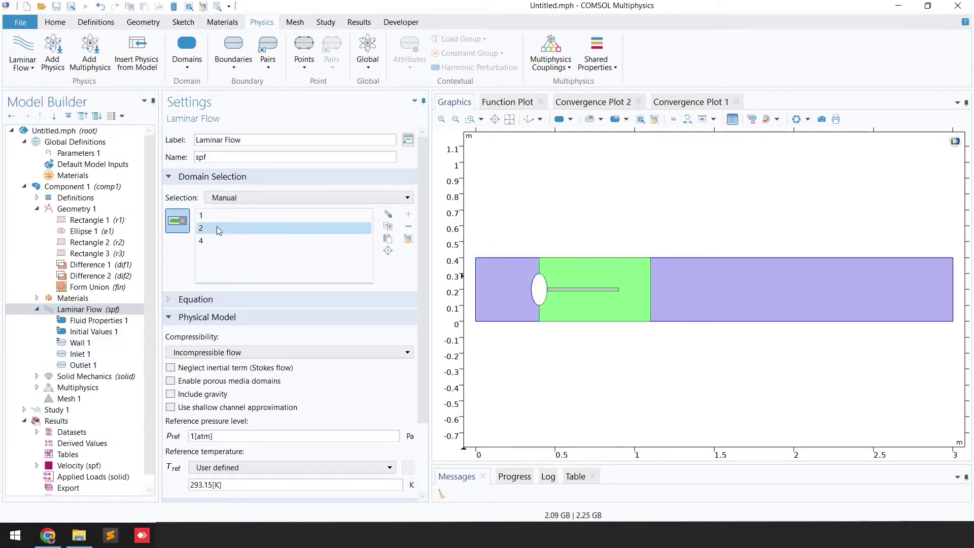
click(214, 241)
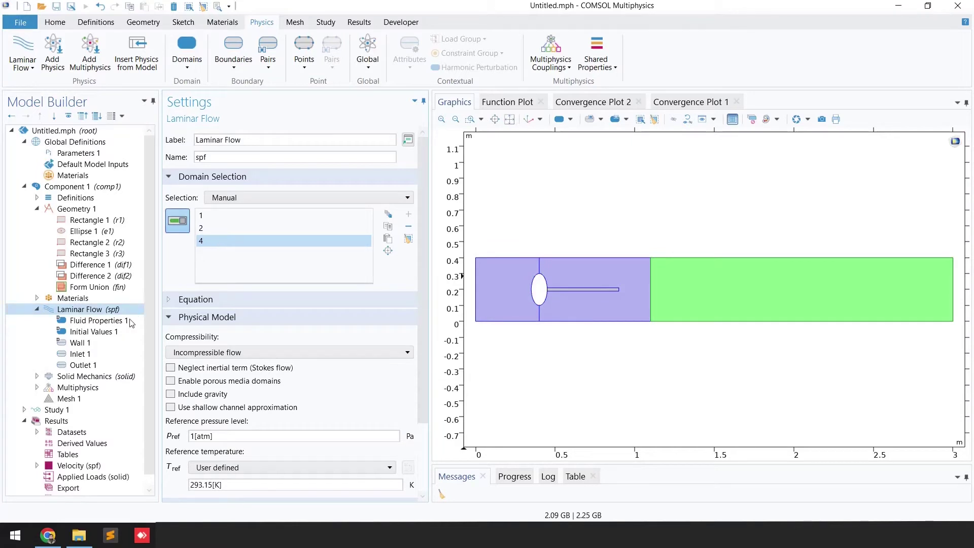
- Confirm Solid Mechanics is applied only to the beam, domain 3
click(112, 376)
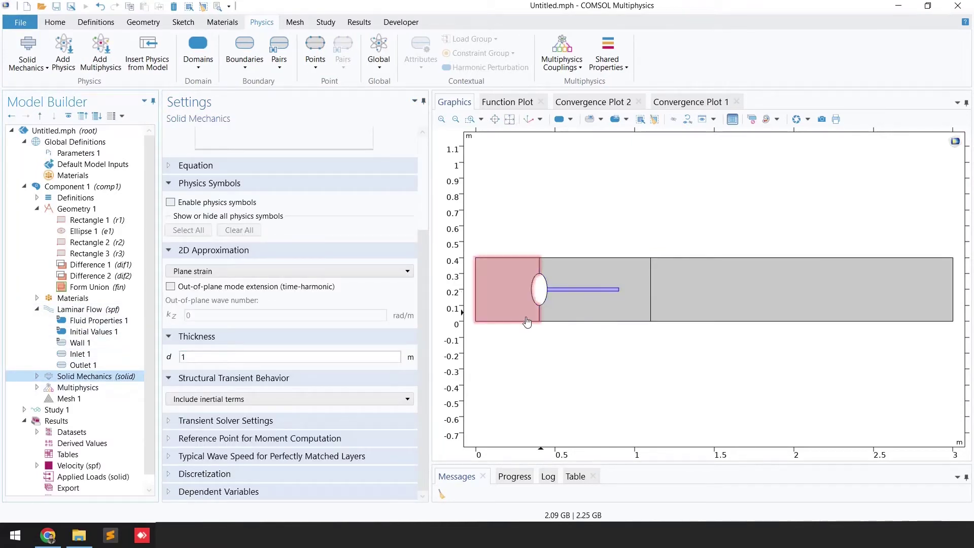
scroll(242, 266, up, 3)
click(214, 209)
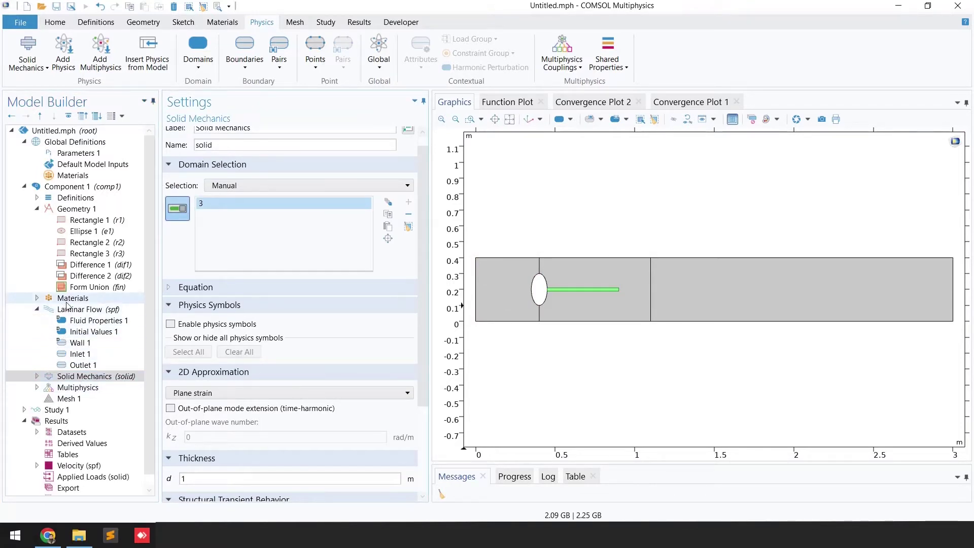
click(51, 297)
right_click(51, 297)
- Review Solid (Young's modulus 5.6 MPa, Poisson 0.4) and fluid (density 1000, viscosity 1) properties
double_click(52, 300)
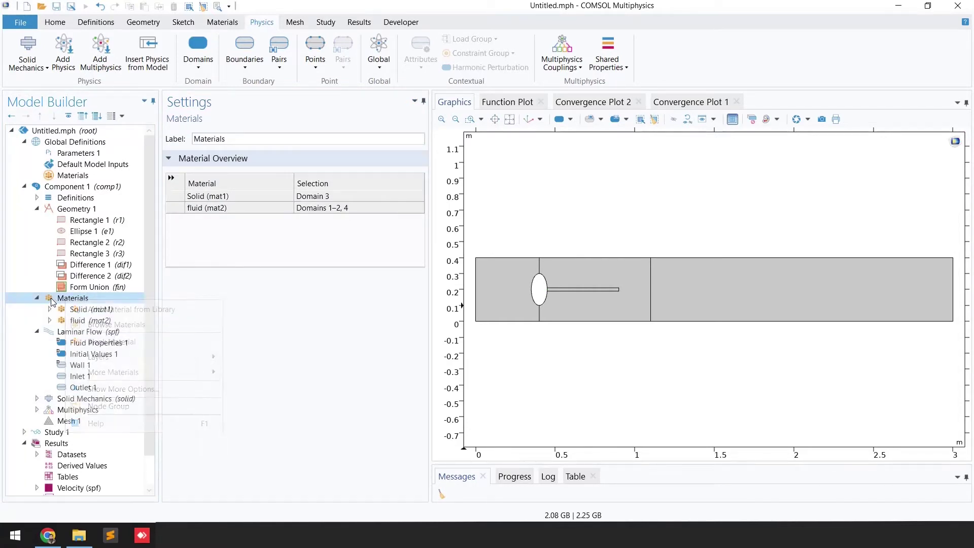
right_click(53, 300)
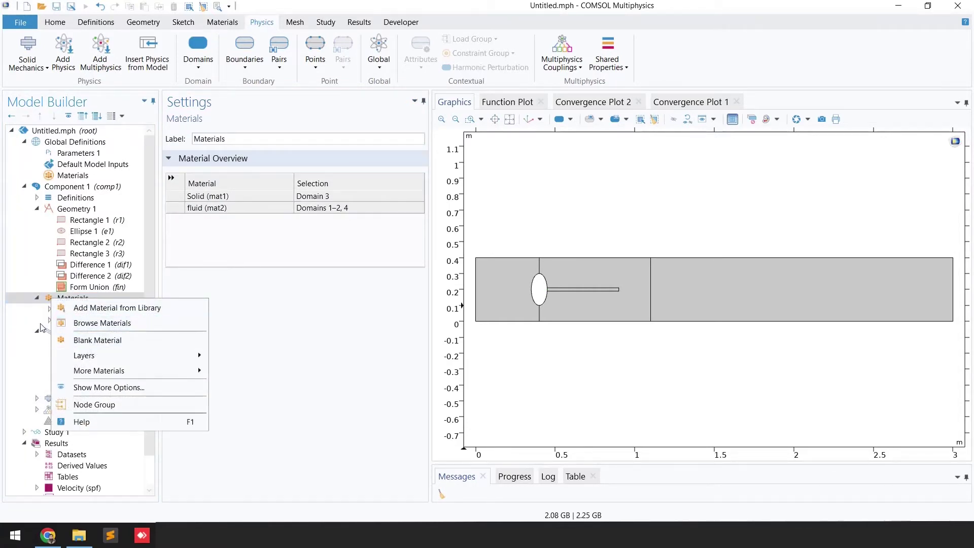
click(32, 311)
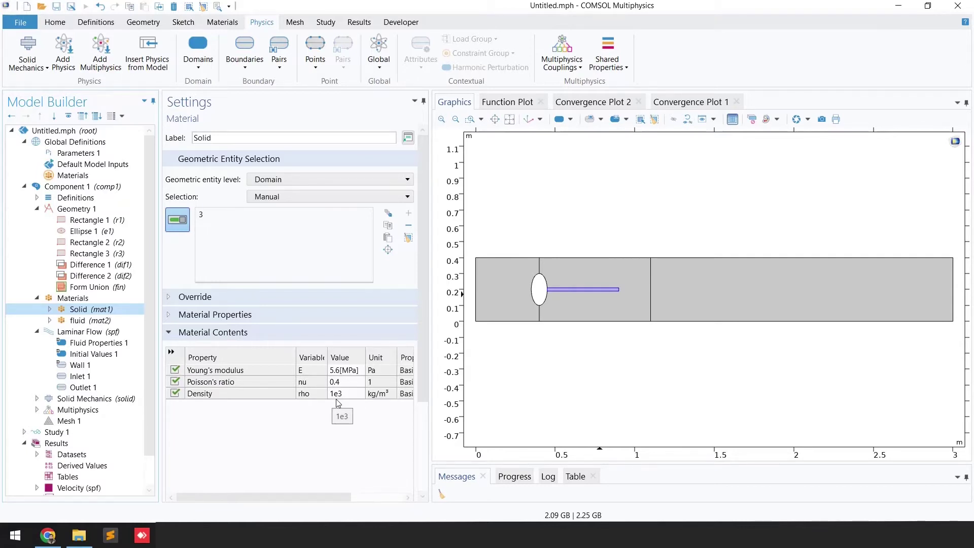
click(89, 319)
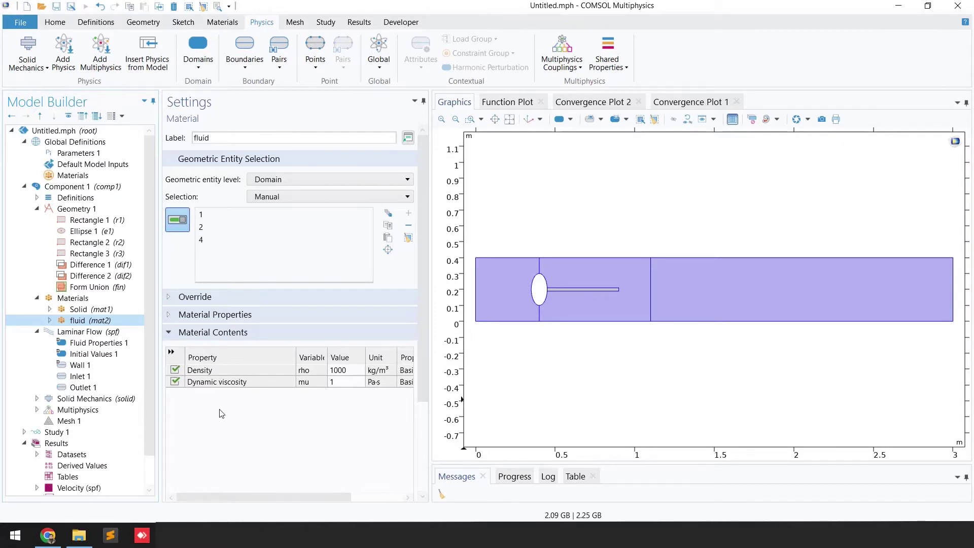
click(85, 335)
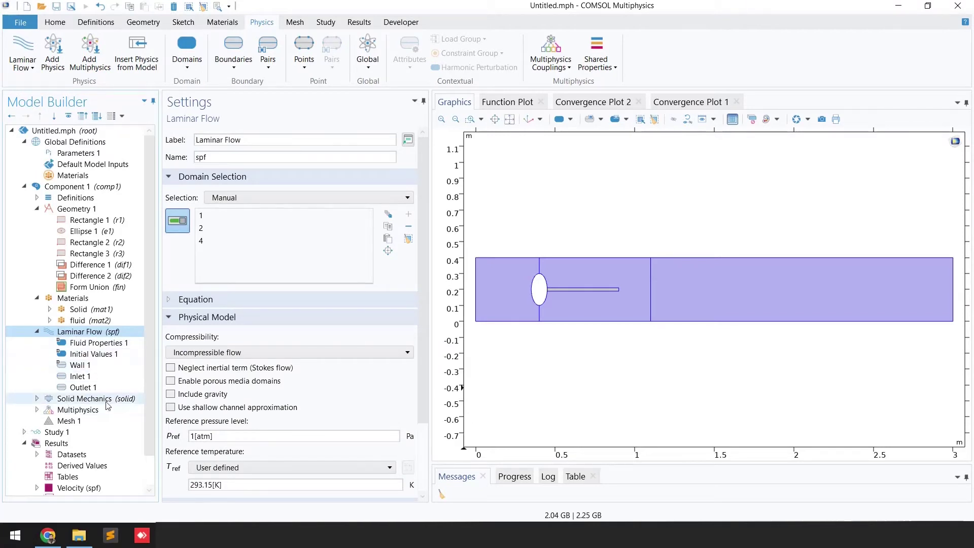
- Review Fluid Properties 1 and the Wall 1 boundaries of the laminar flow
click(100, 343)
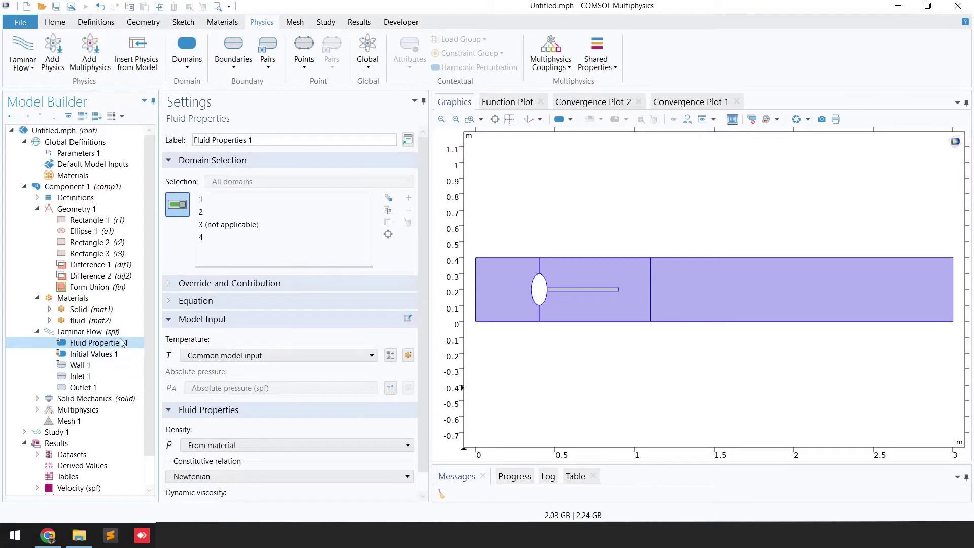
scroll(213, 373, down, 1)
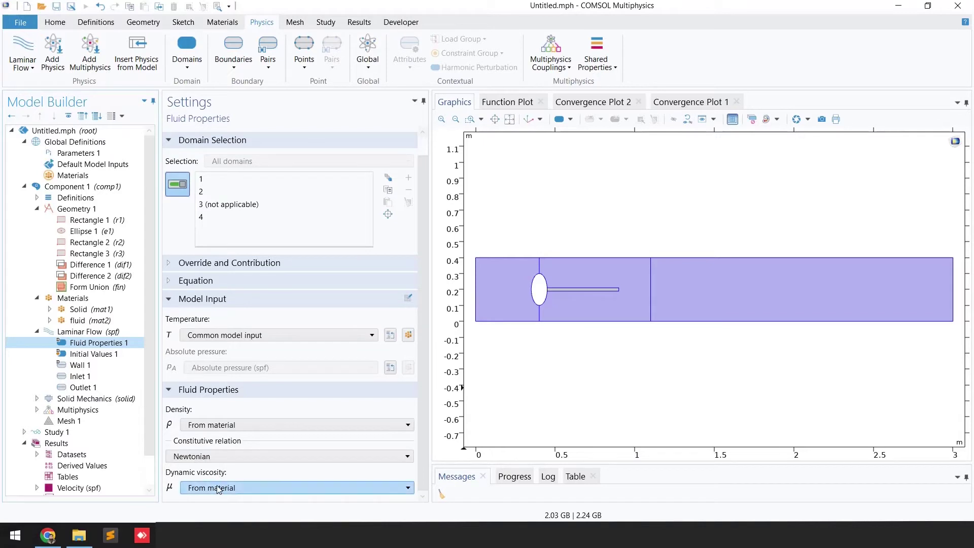
click(80, 364)
click(77, 332)
- Check Initial Values 1, then view Inlet 1's parabolic inflow velocity ramped by step1
right_click(77, 334)
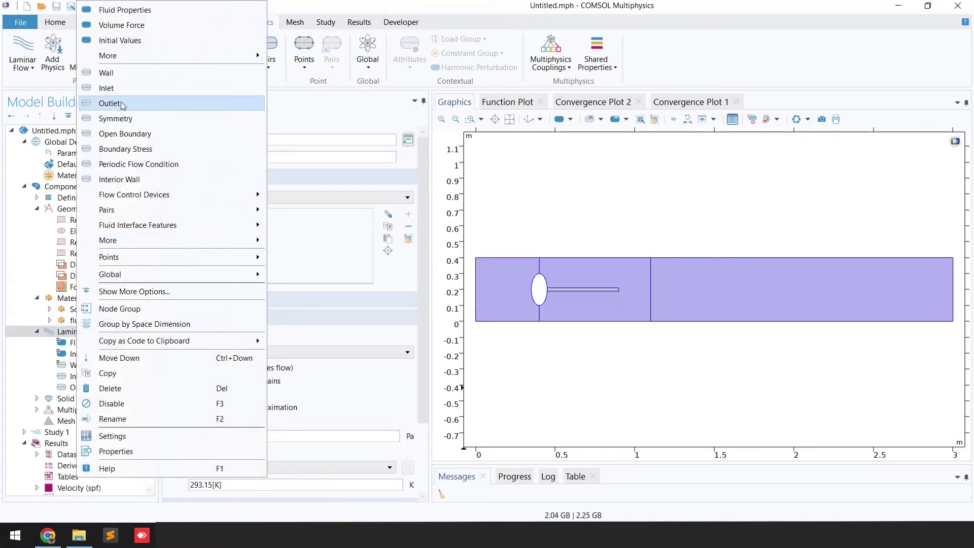
click(42, 355)
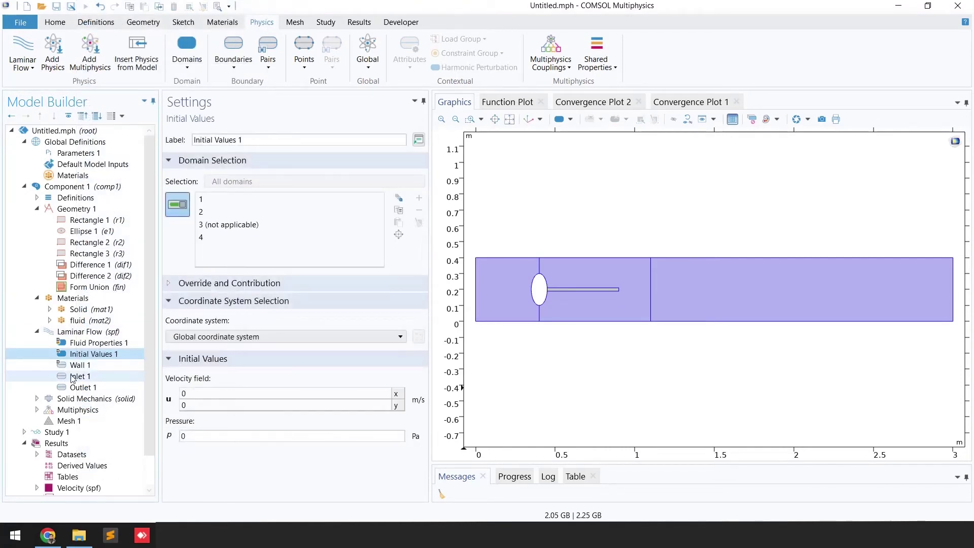
click(72, 377)
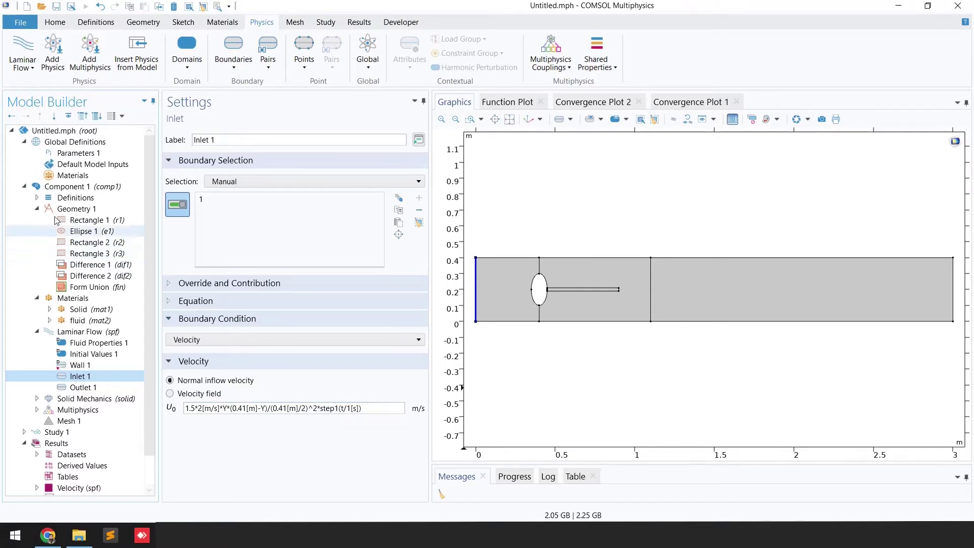
- Plot the step1 function, a smooth 0-to-1 ramp centred at 0.5, and return to Inlet 1
click(37, 198)
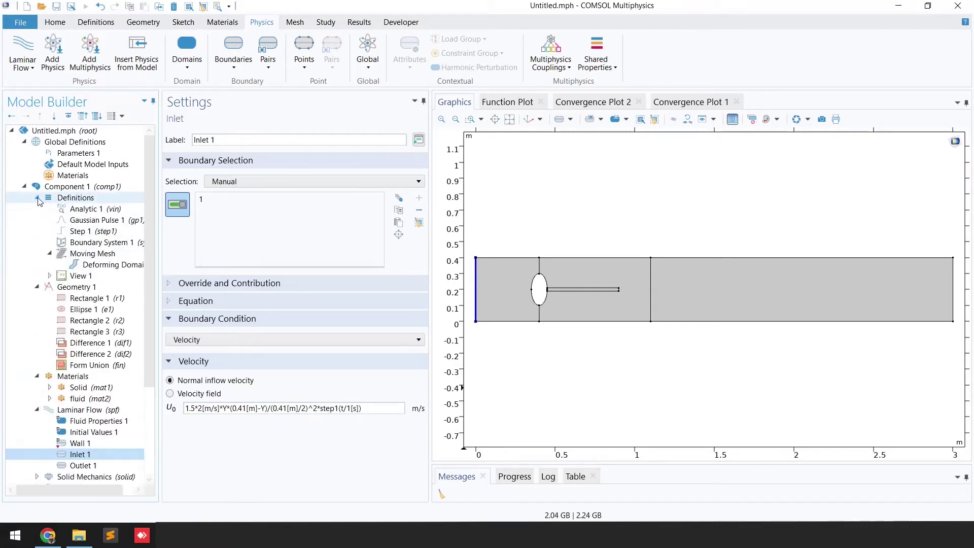
right_click(69, 202)
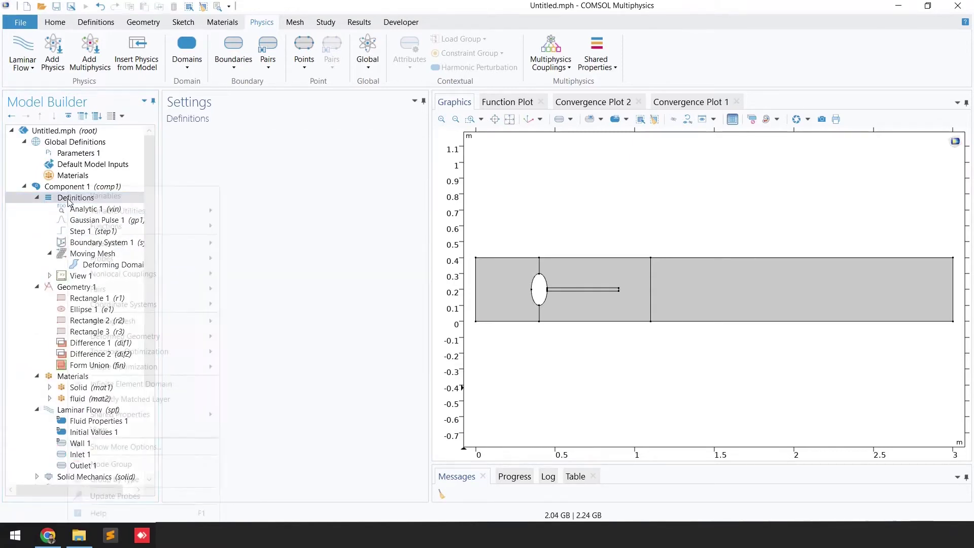
mouse_move(112, 229)
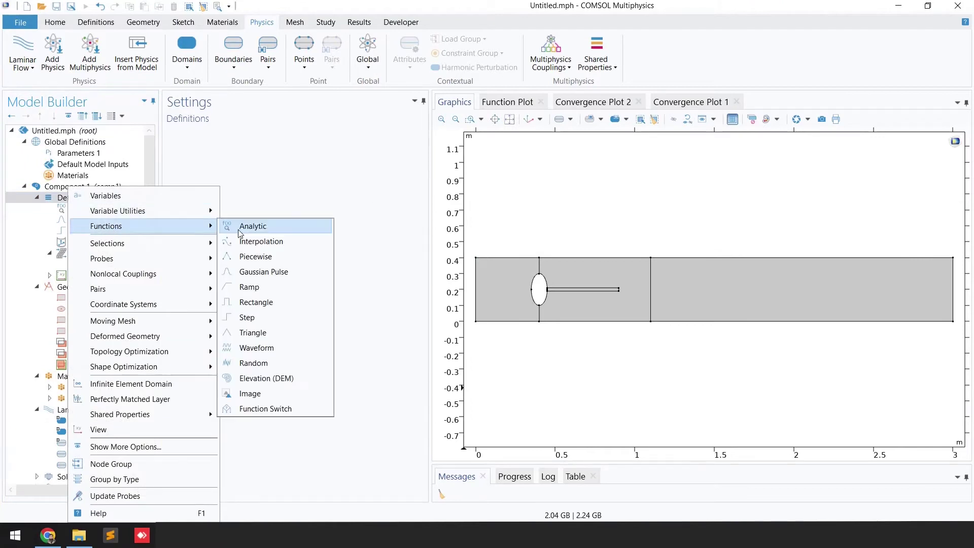
click(259, 321)
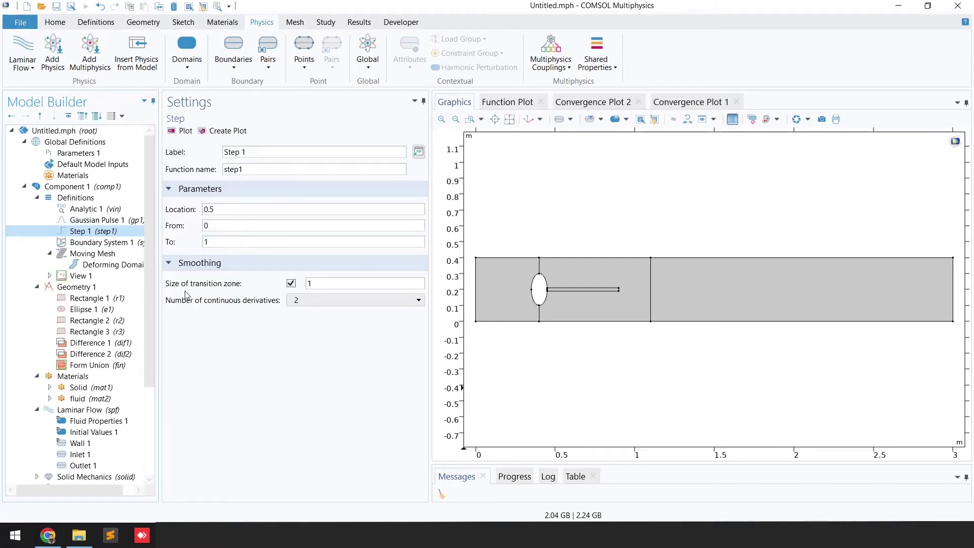
click(183, 131)
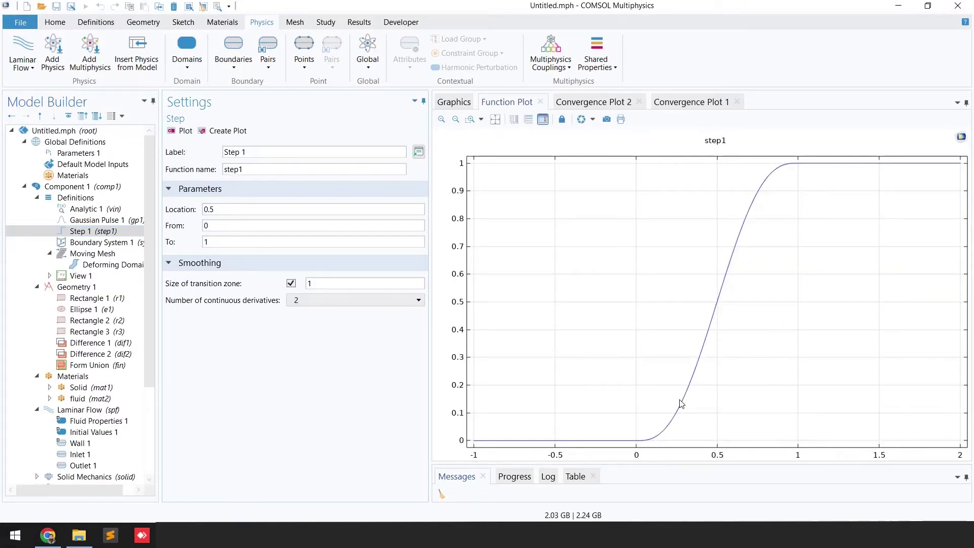
scroll(79, 386, down, 3)
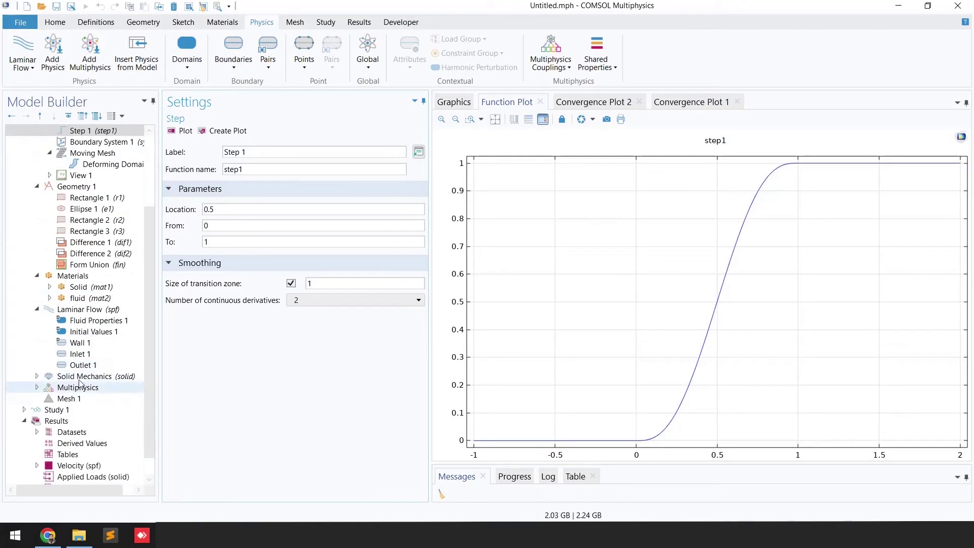
click(81, 353)
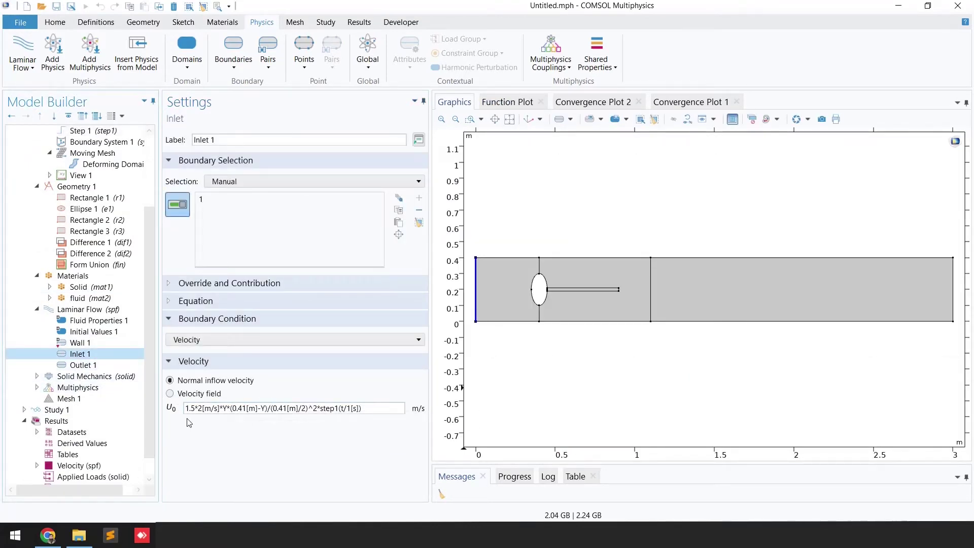
- Check Outlet 1's 0 Pa pressure, then view Solid Mechanics: domain 3, plane strain, 1 m thickness
scroll(257, 426, up, 2)
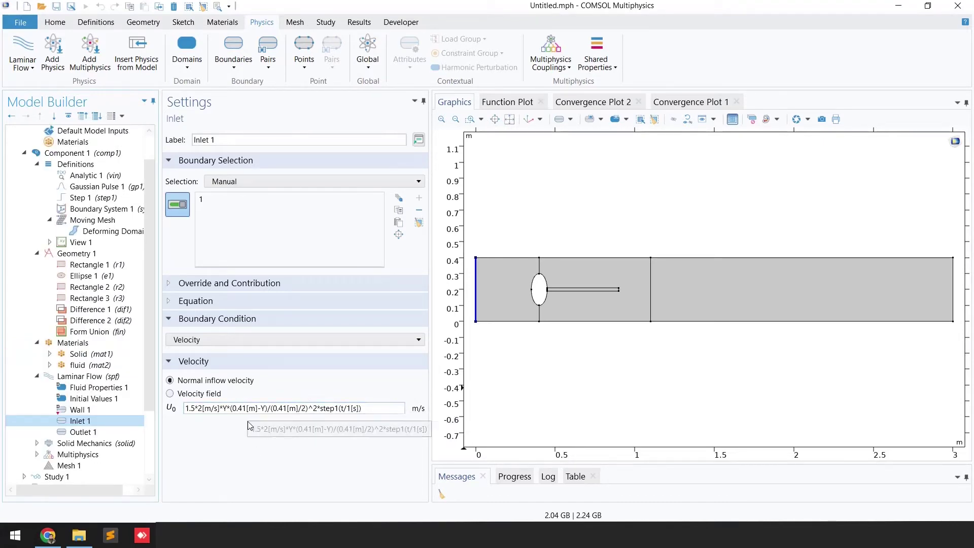
click(117, 432)
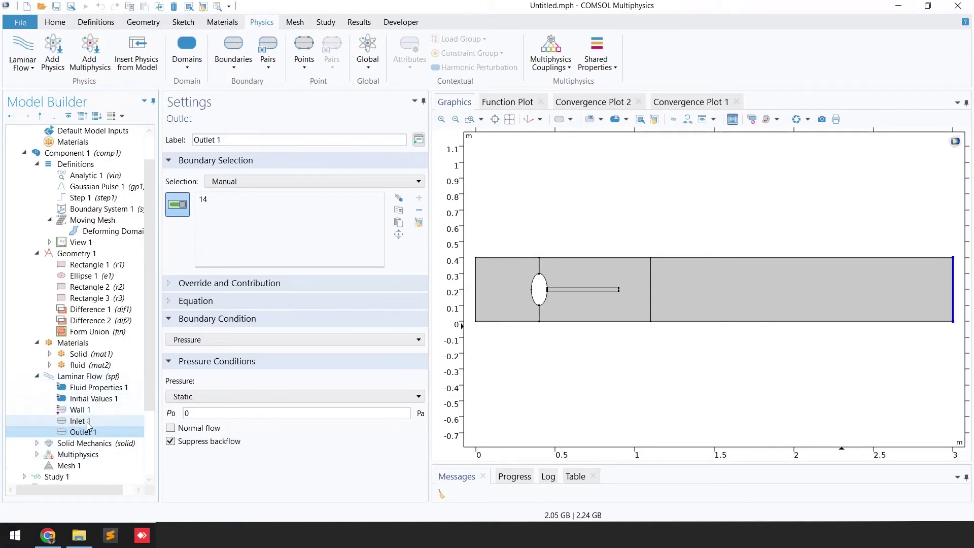
scroll(88, 426, down, 1)
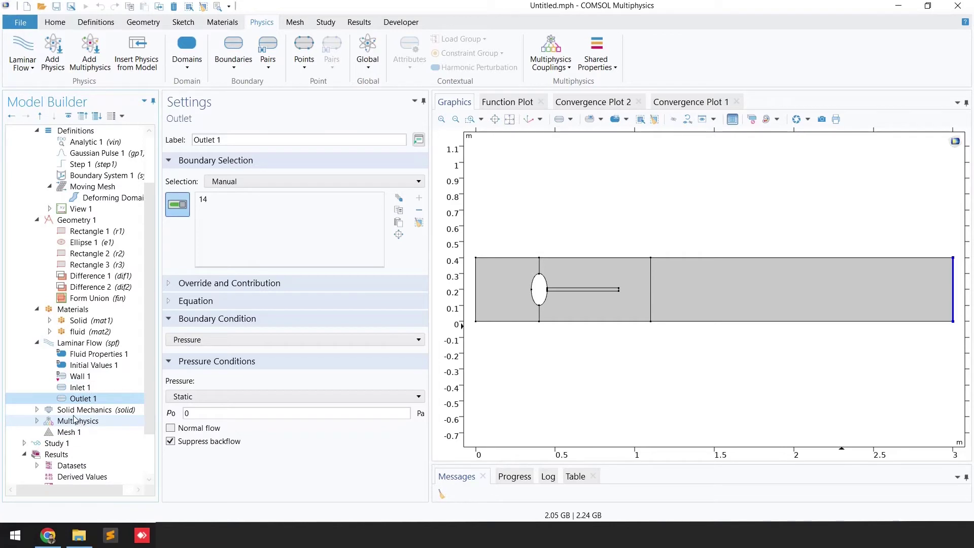
click(37, 411)
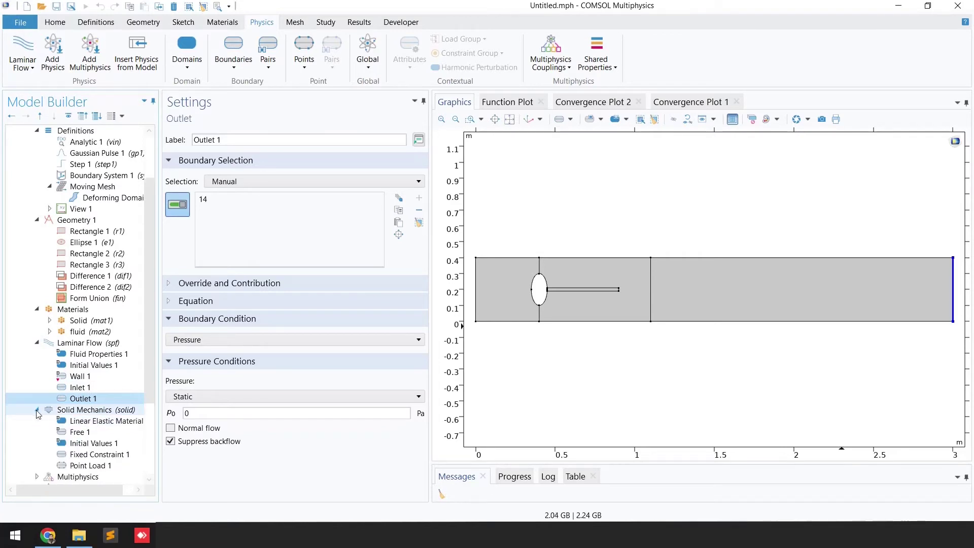
click(77, 414)
- Confirm Linear Elastic Material on domain 3 takes its elastic properties and density from Solid (mat1)
scroll(78, 417, down, 1)
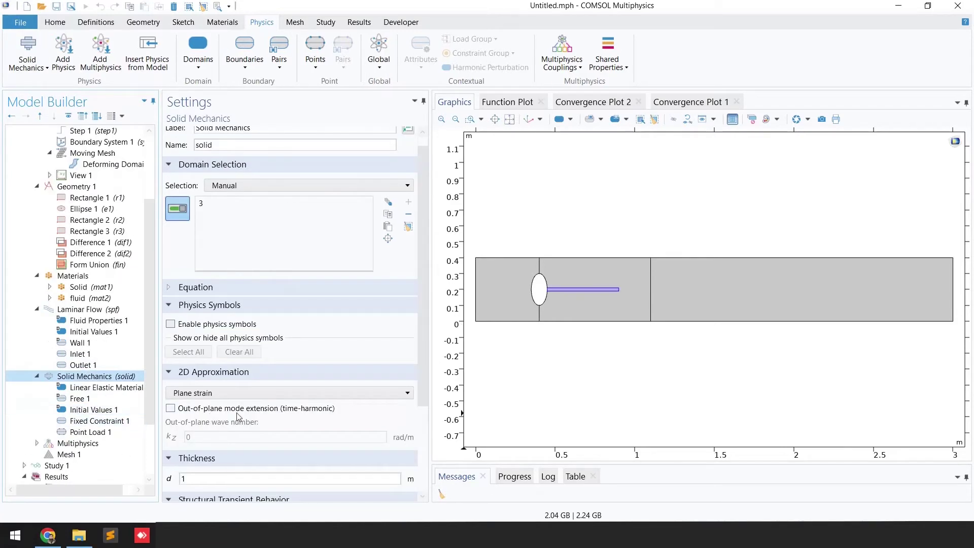
scroll(238, 416, down, 2)
scroll(214, 266, up, 3)
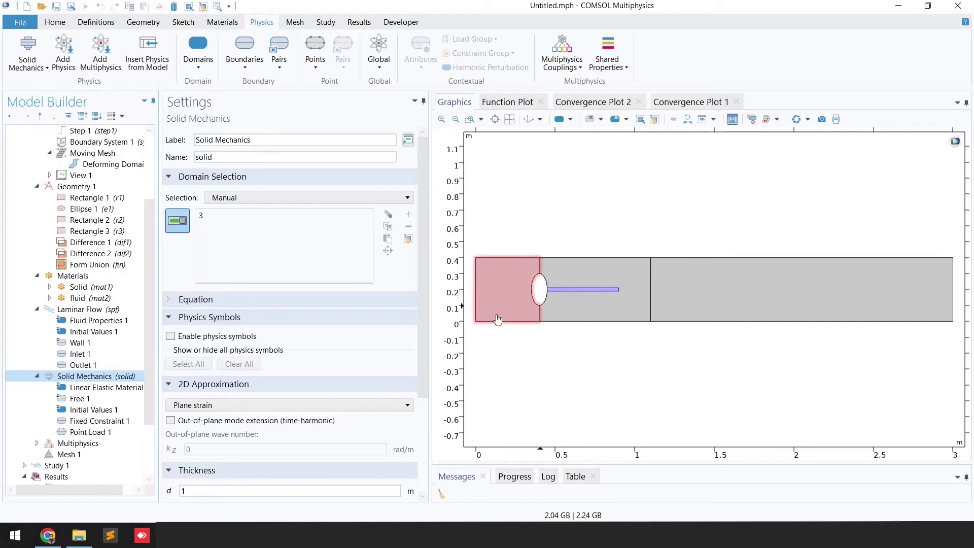
click(88, 391)
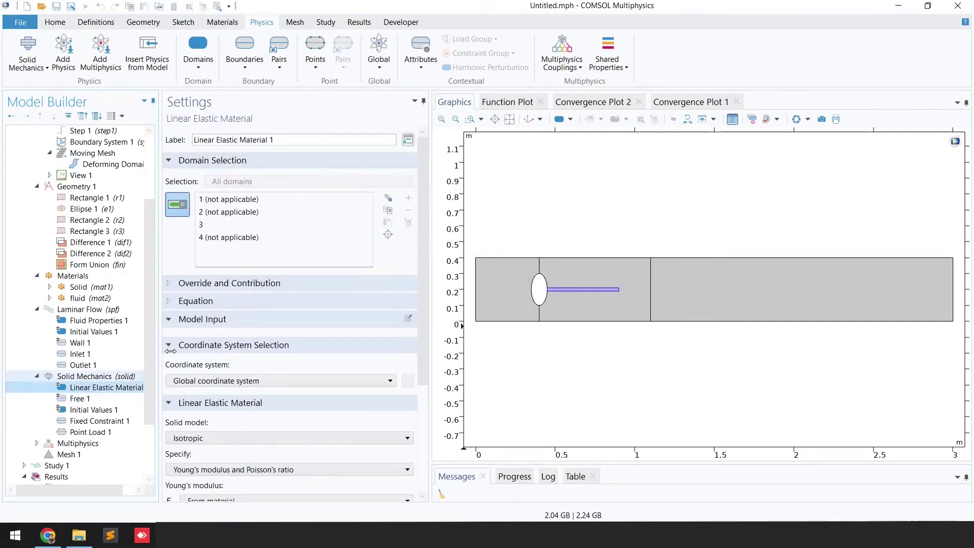
click(208, 225)
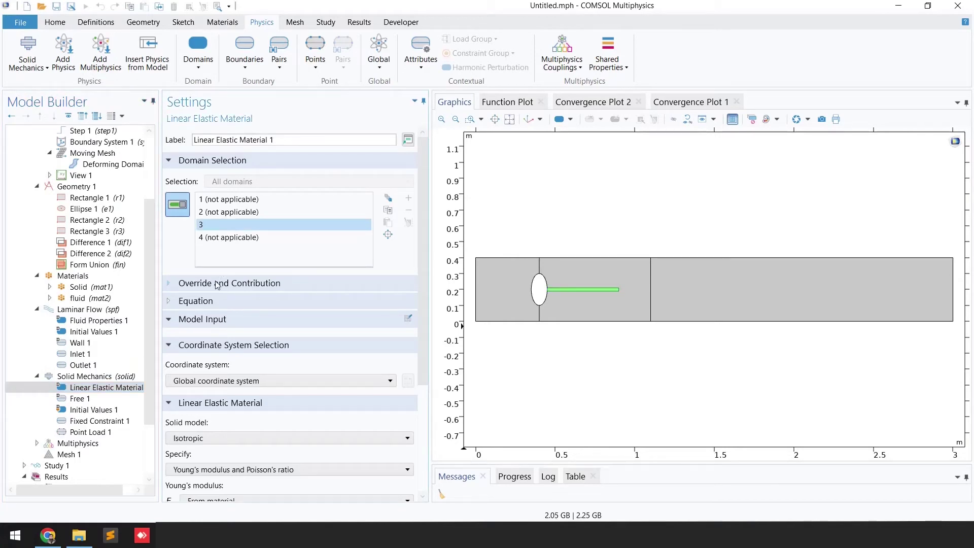
scroll(217, 285, down, 5)
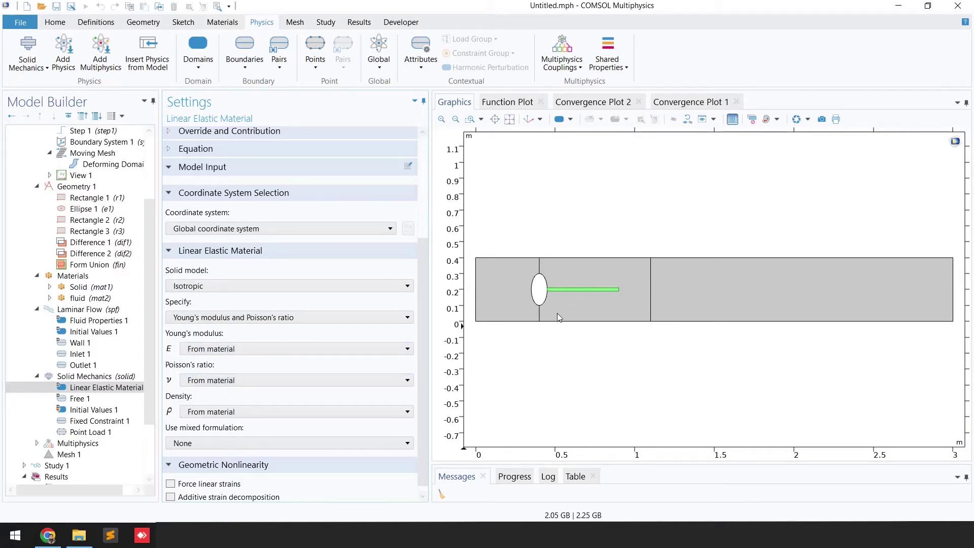
scroll(101, 284, up, 4)
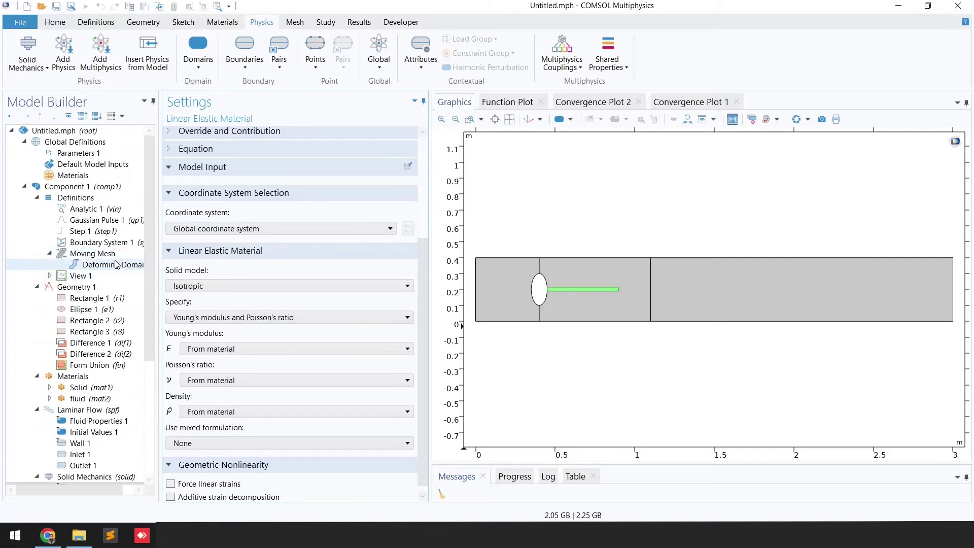
scroll(100, 304, down, 4)
click(90, 287)
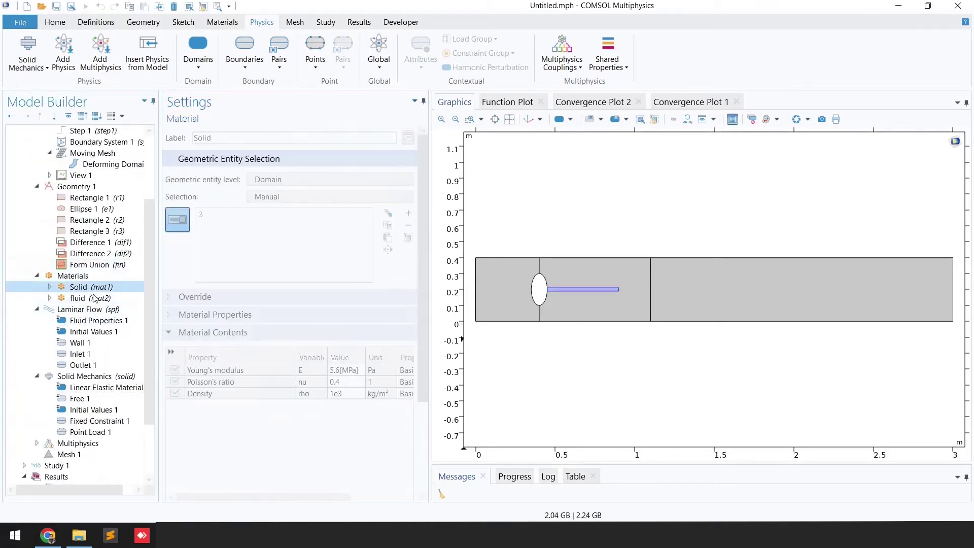
click(89, 388)
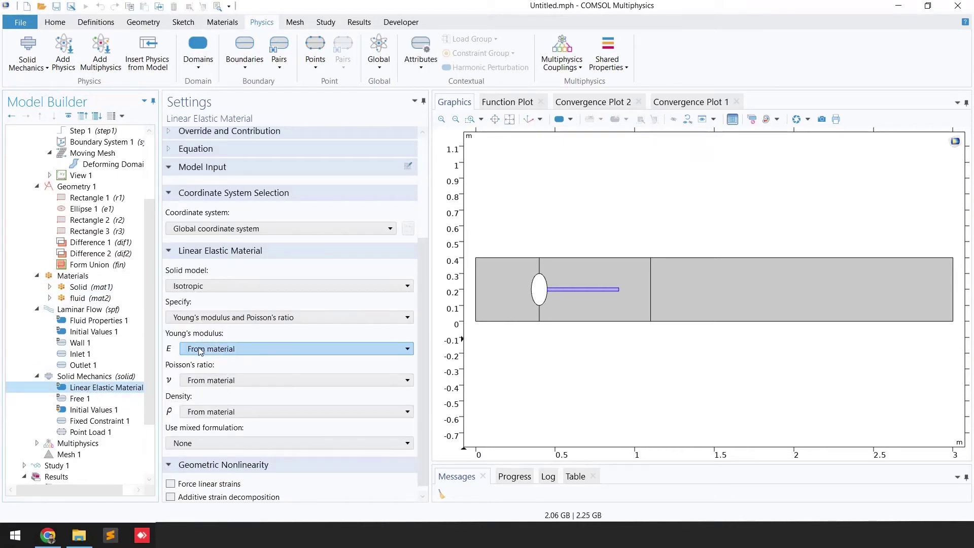
- Bring up the list of features that can be added to Solid Mechanics
scroll(191, 361, down, 1)
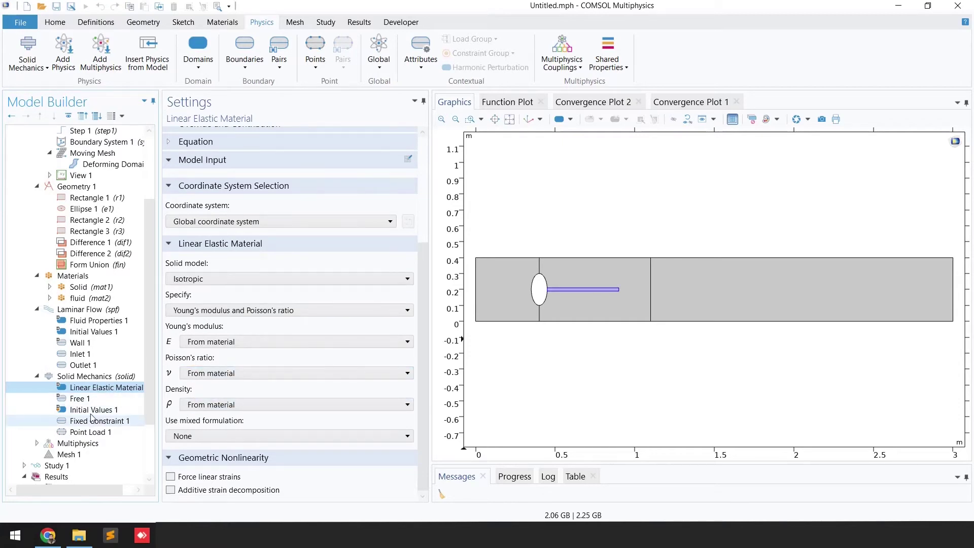
click(88, 378)
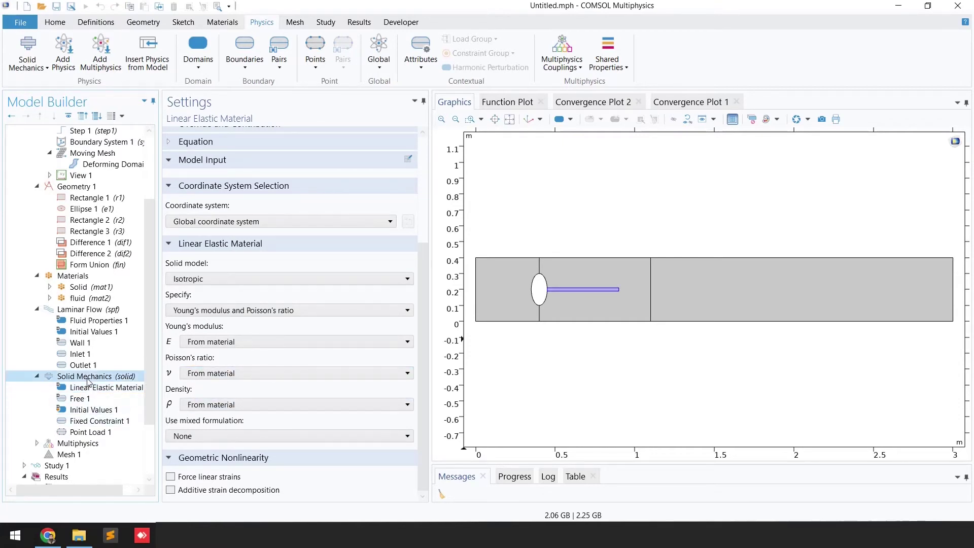
right_click(88, 378)
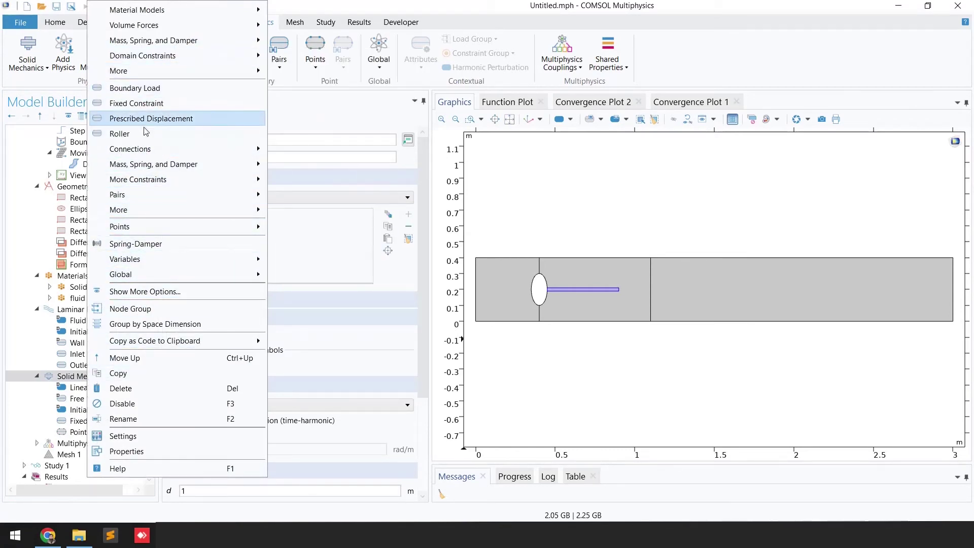
- Zoom in to verify Fixed Constraint 1 clamps boundaries 19 and 20 at the beam's ellipse joint
click(146, 103)
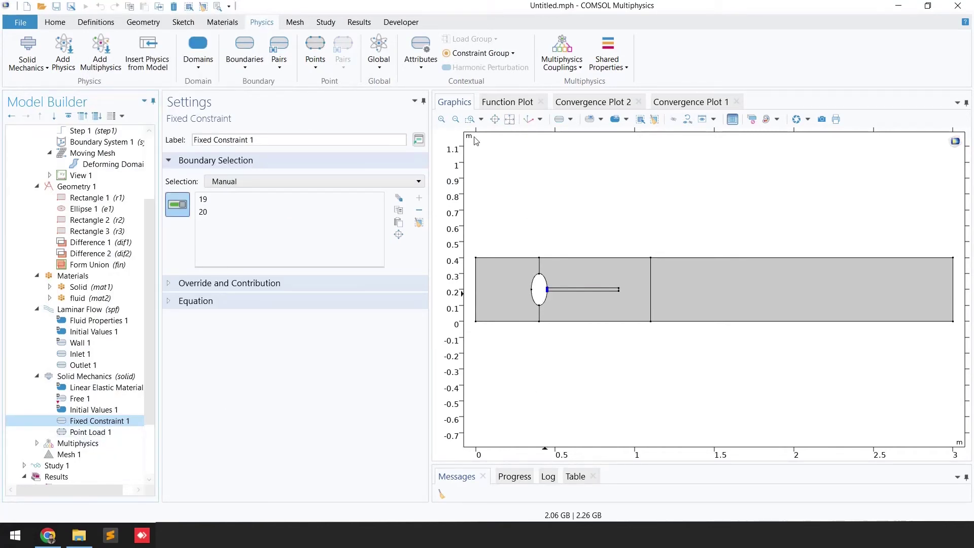
click(470, 119)
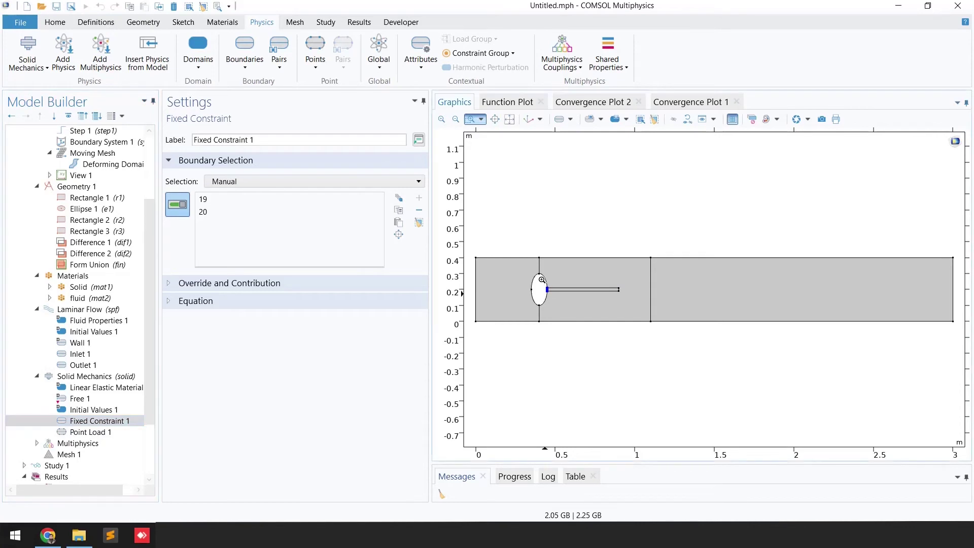
drag(539, 278, 560, 304)
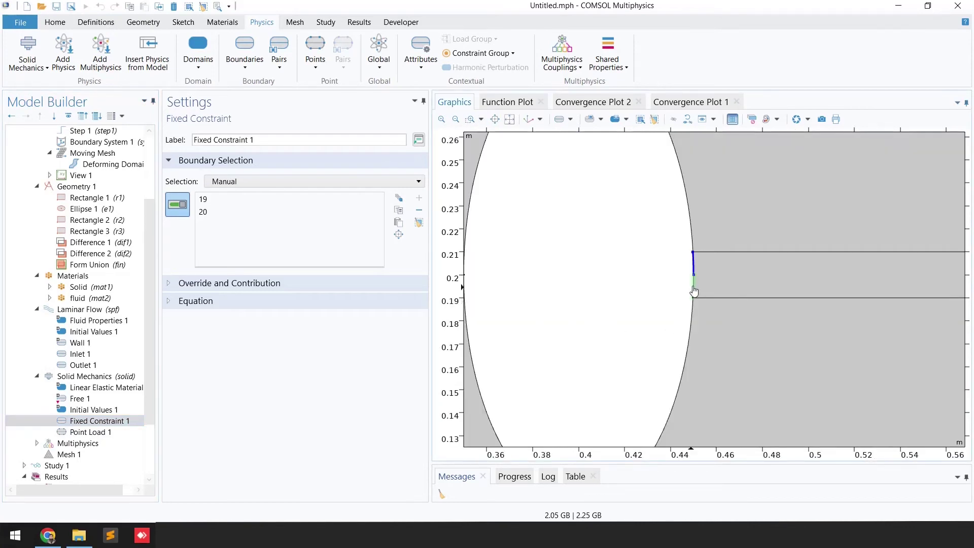
click(510, 120)
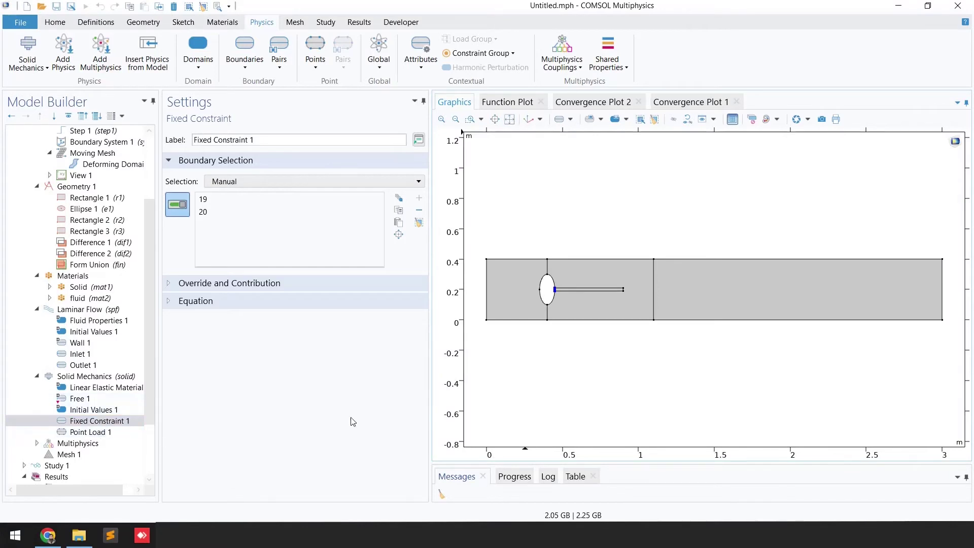
click(99, 376)
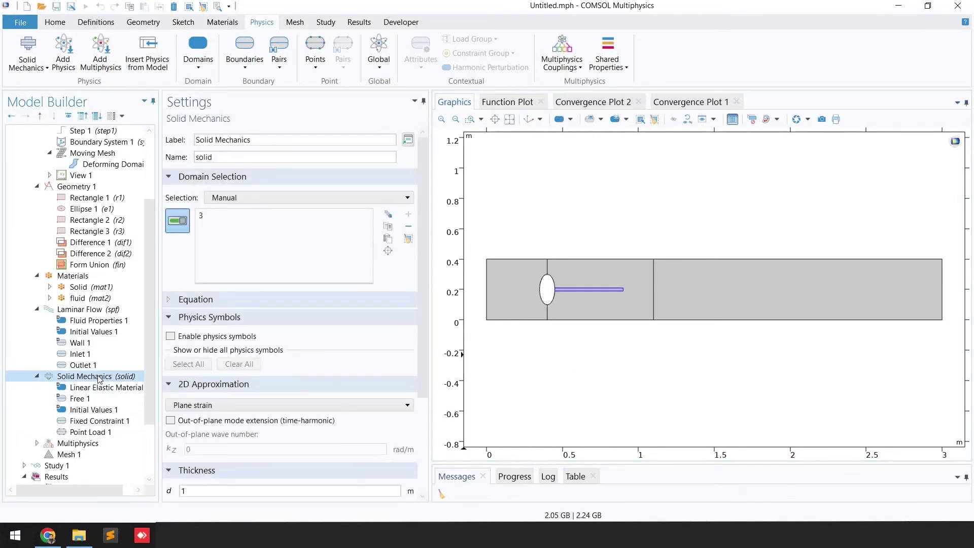
- Show Point Load 1's vertical 1[N]*gp1(t/1[s]) force, zoomed in on the beam tip at point 11
right_click(99, 377)
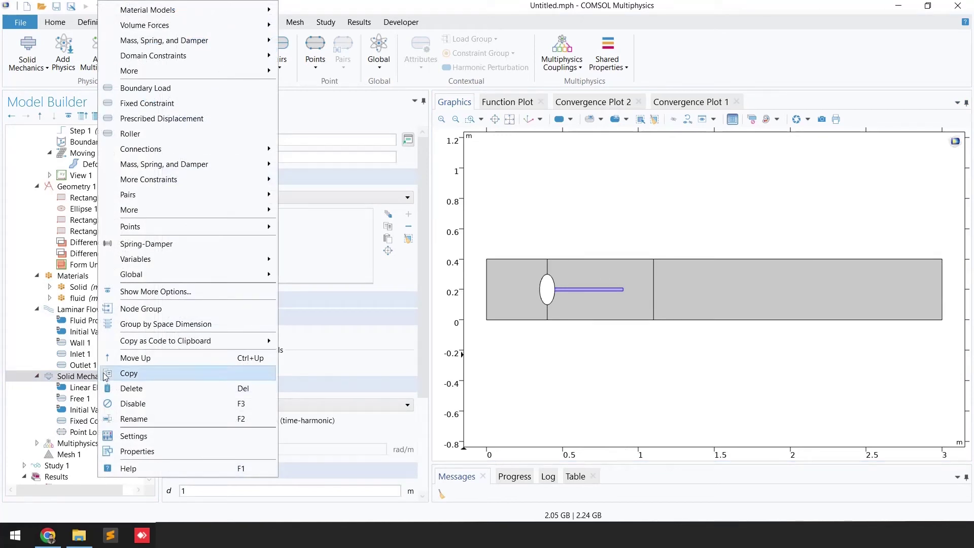
mouse_move(166, 232)
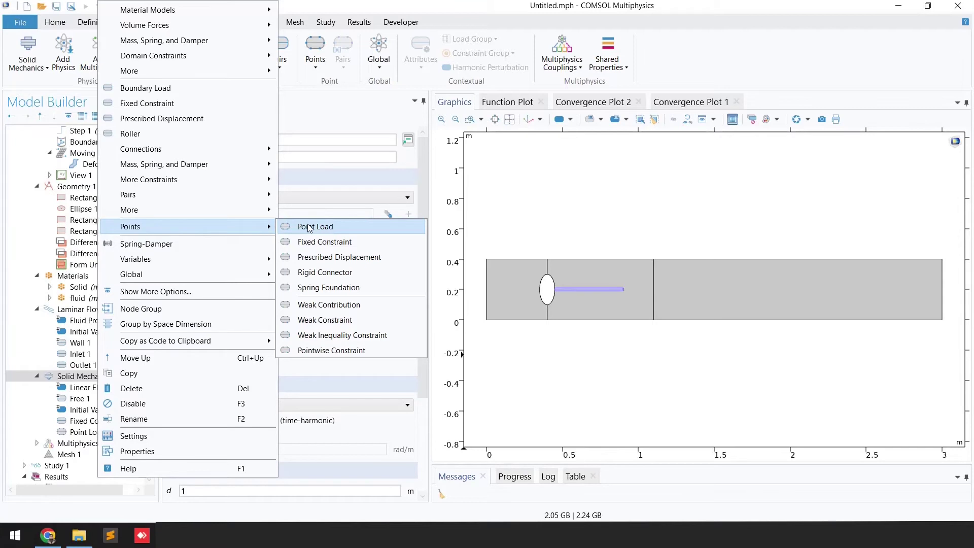
click(33, 414)
click(73, 433)
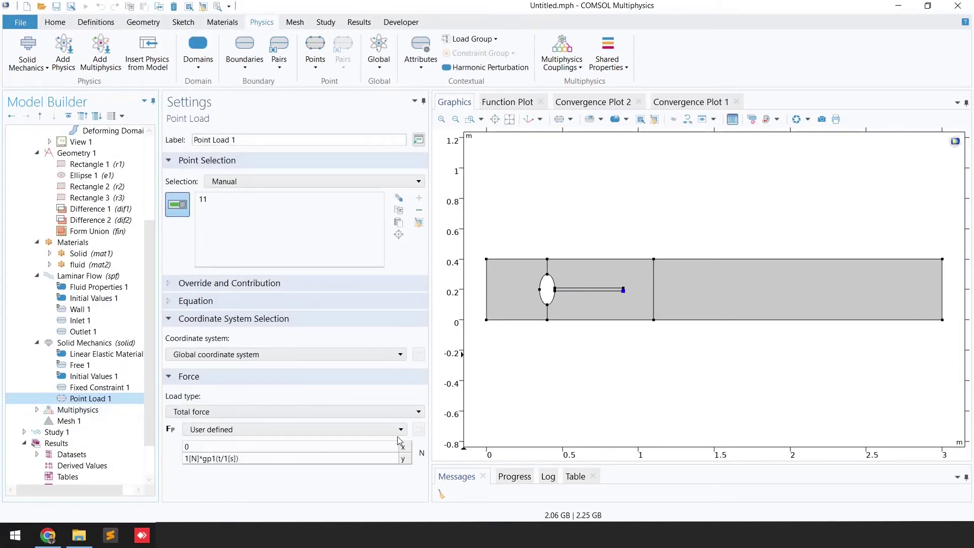
click(470, 119)
drag(622, 289, 635, 306)
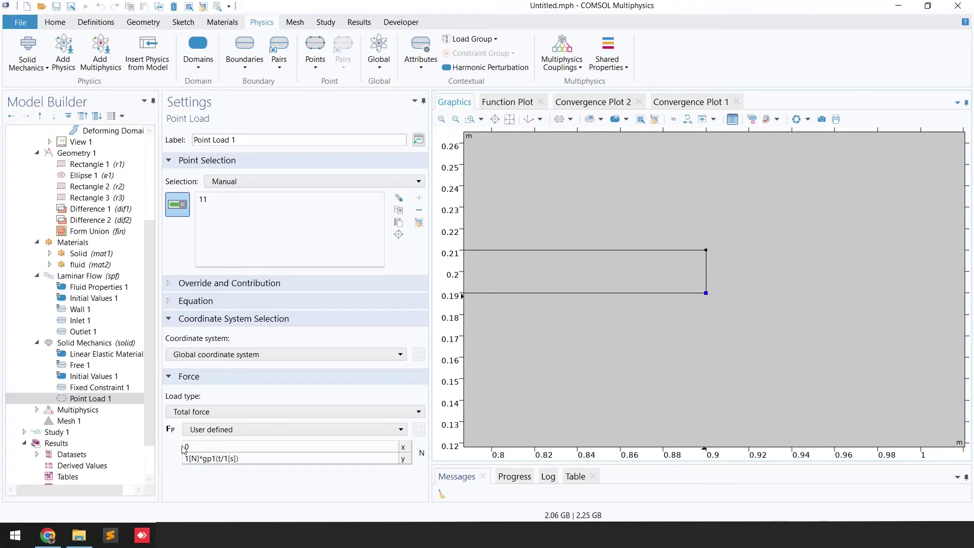
scroll(76, 223, up, 4)
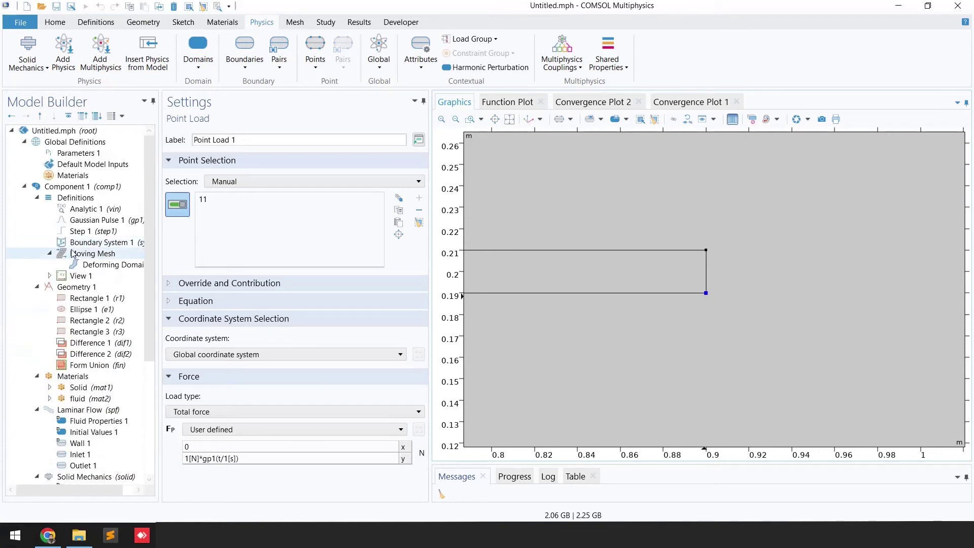
- Plot the gp1 Gaussian pulse, centred at 1.5 with standard deviation 5e-2
right_click(73, 200)
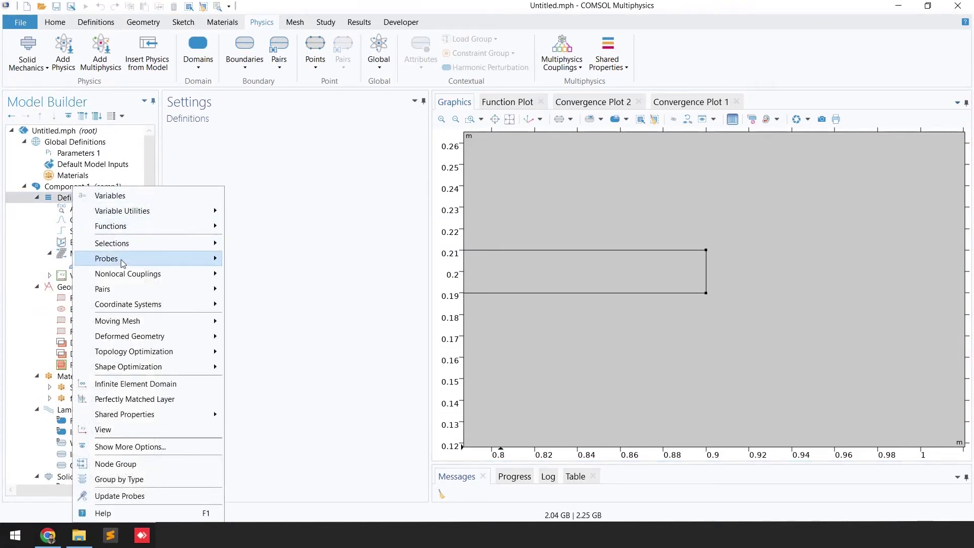
mouse_move(138, 228)
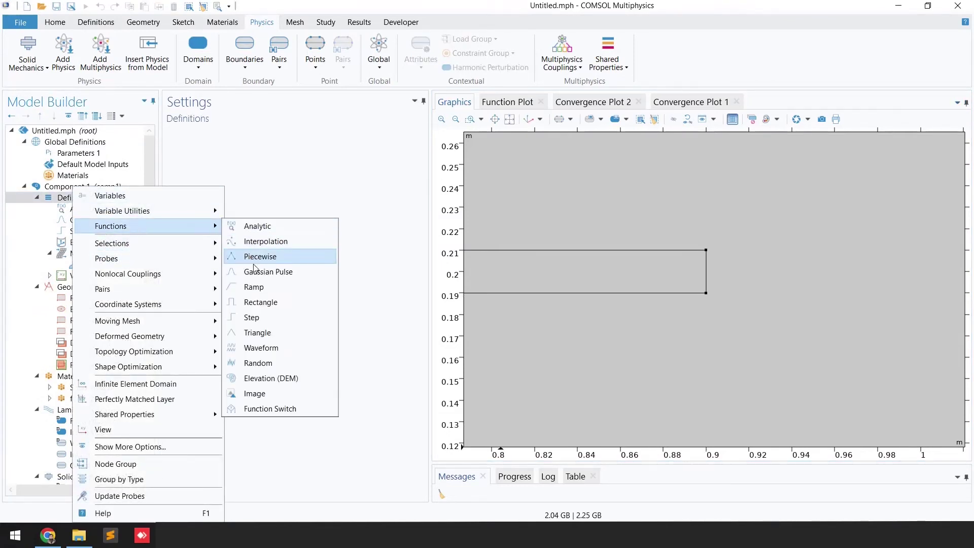
click(25, 234)
click(84, 223)
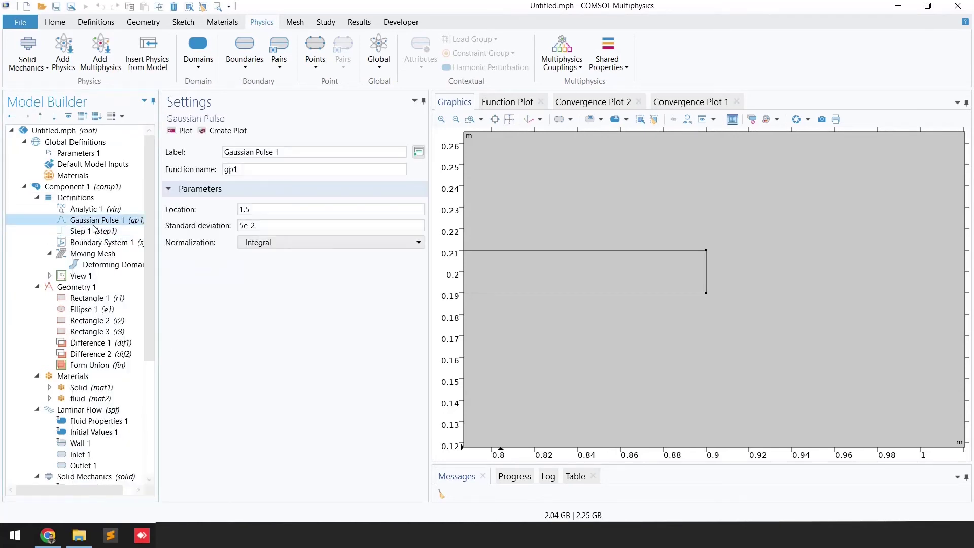
click(260, 208)
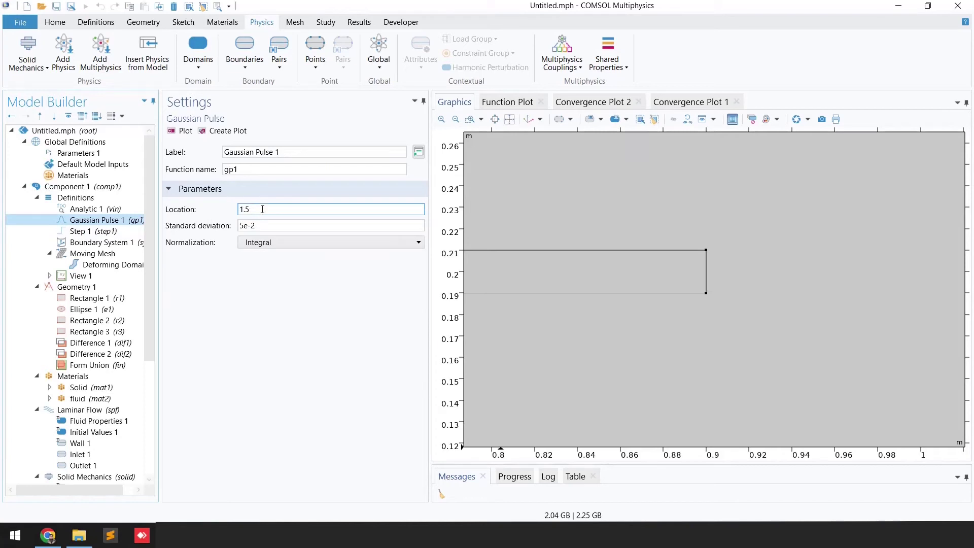
click(230, 239)
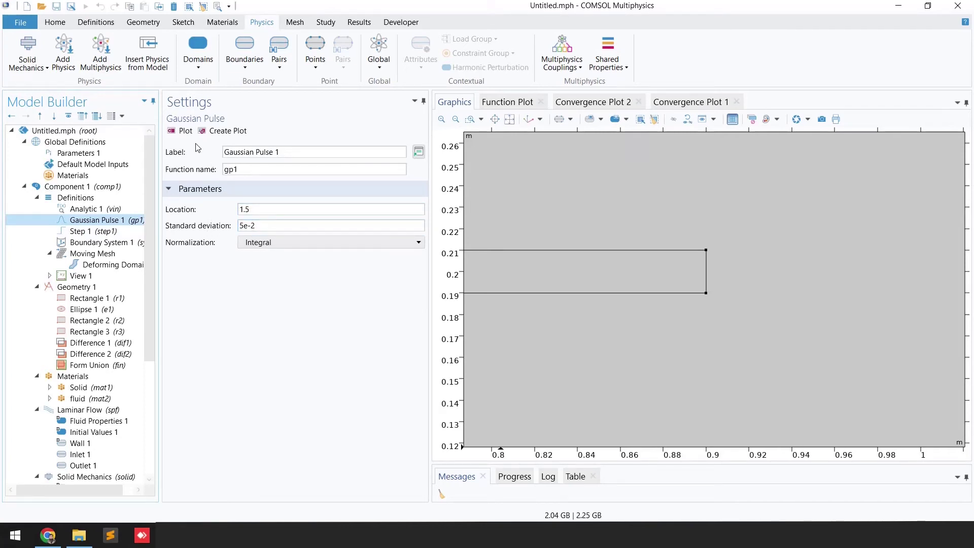
click(182, 130)
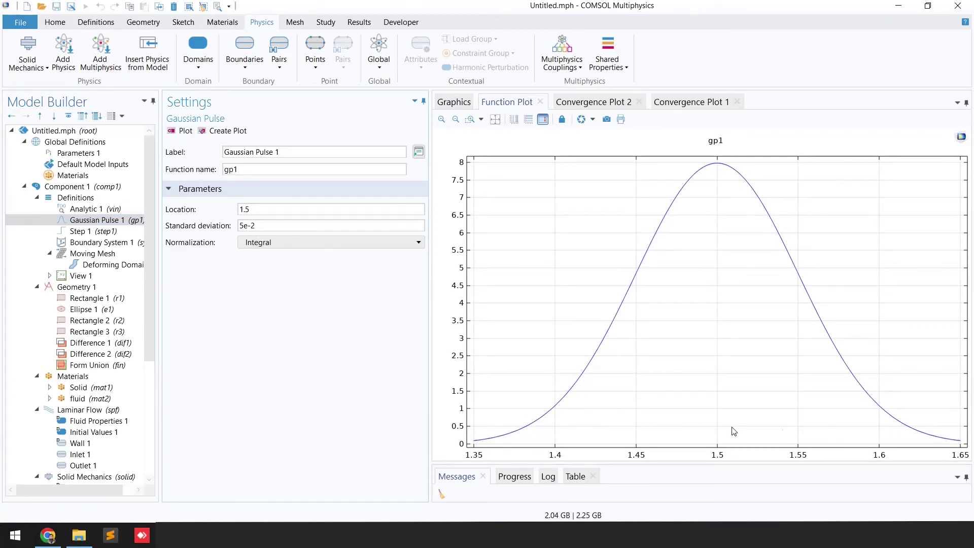
- Return to Point Load 1 with the whole channel geometry in view
scroll(77, 436, down, 5)
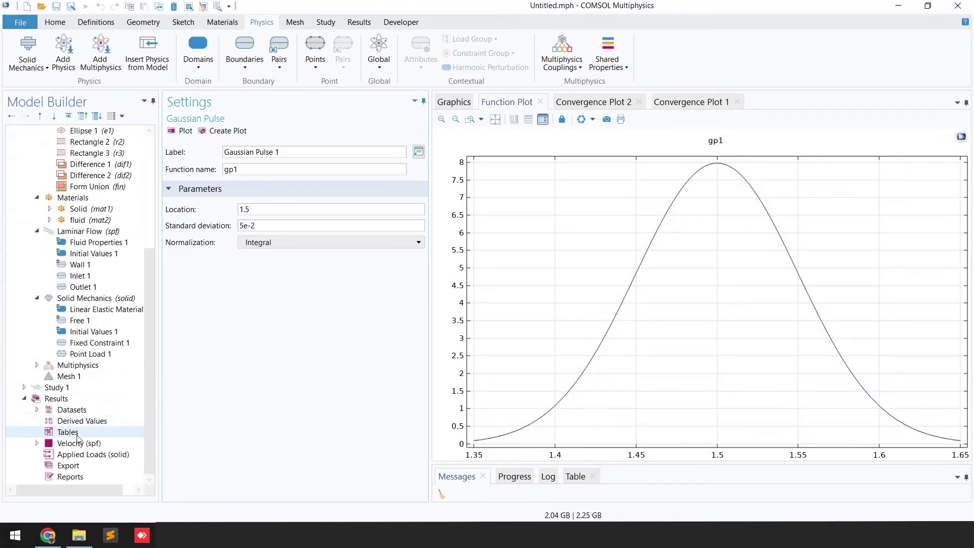
click(104, 355)
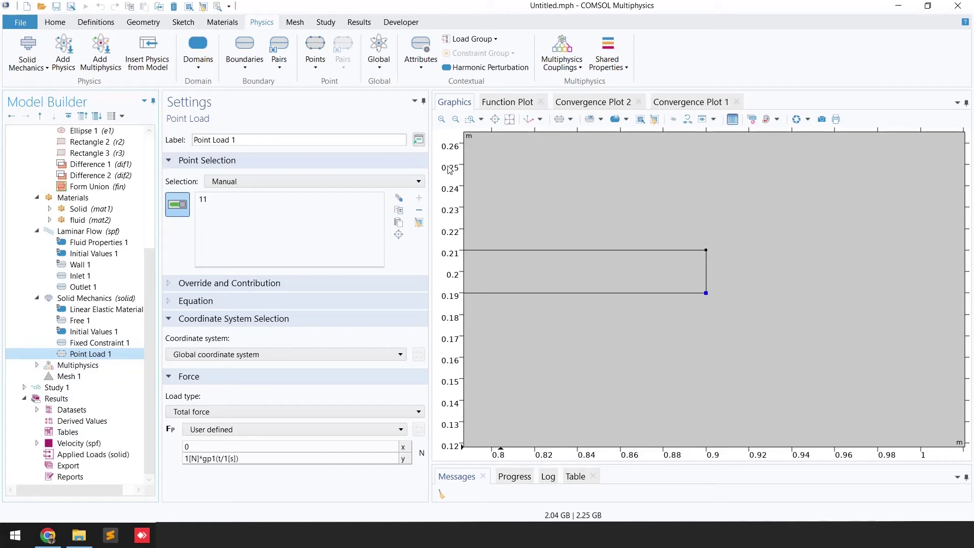
click(508, 119)
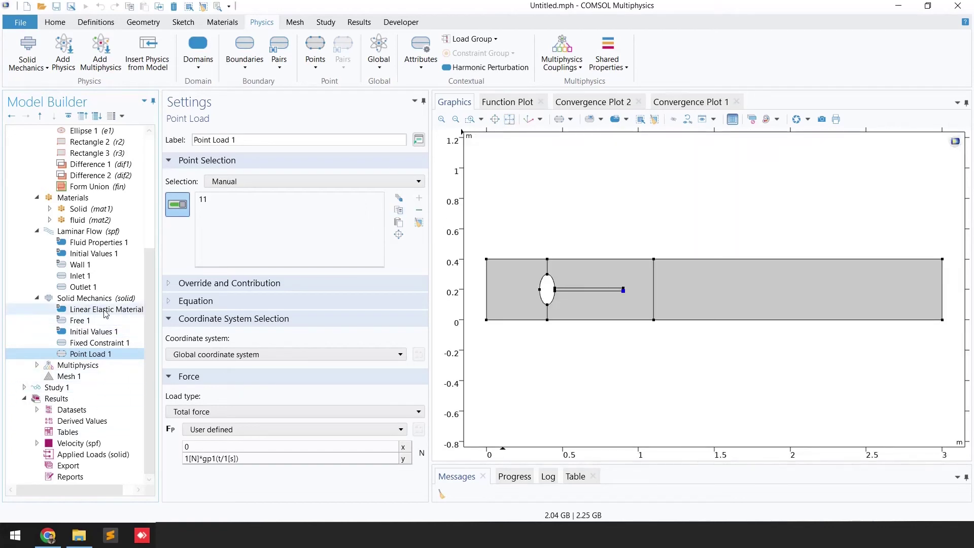
- Inspect the Fluid-Structure Interaction 1 coupling under Multiphysics
click(37, 364)
click(71, 365)
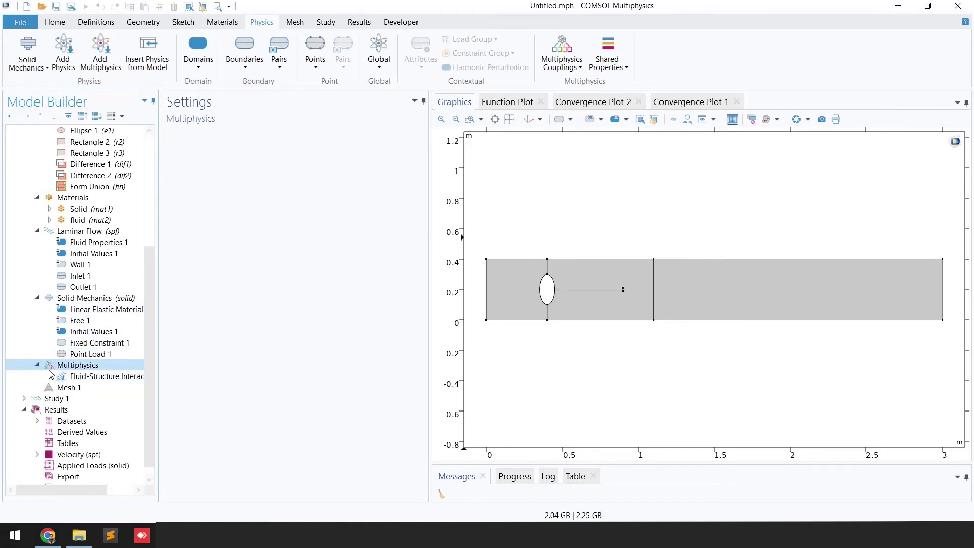
click(91, 378)
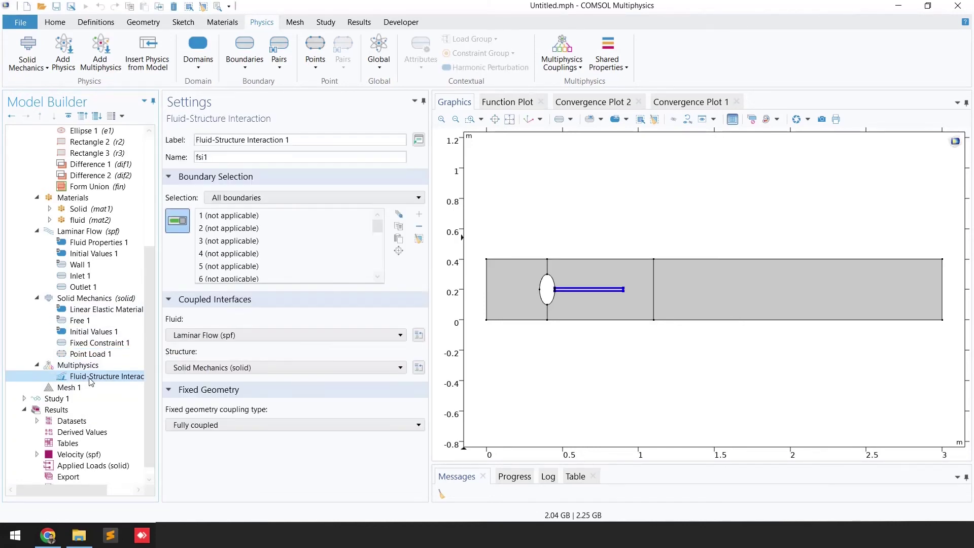
right_click(76, 366)
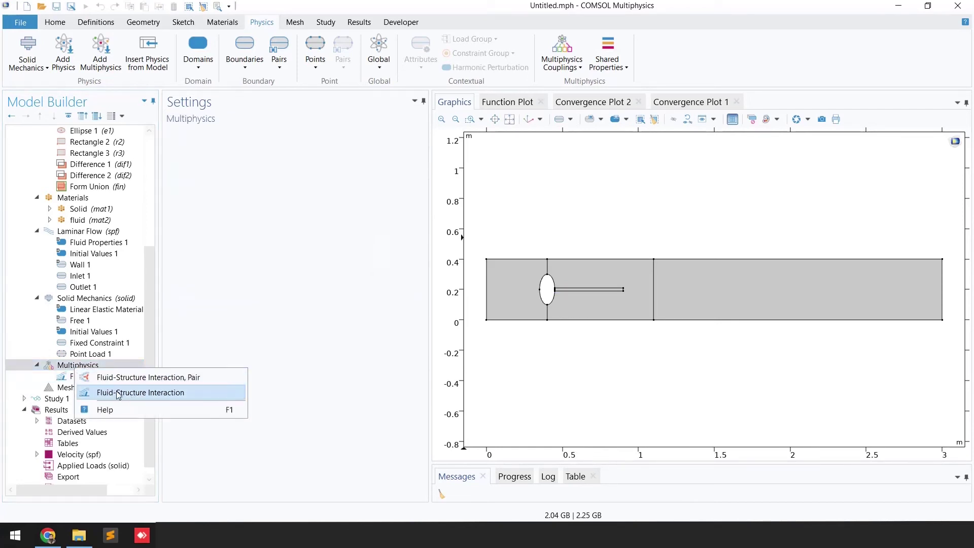
click(102, 390)
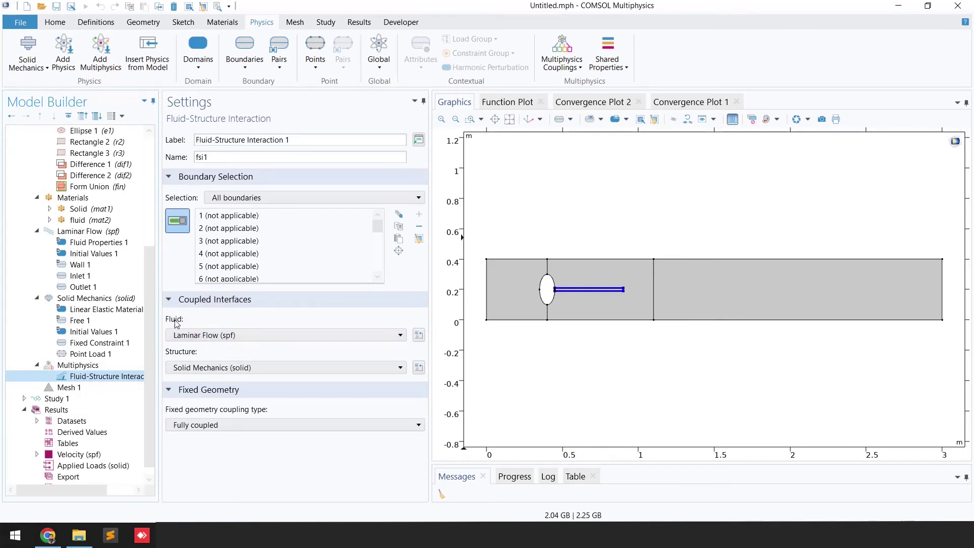
- Keep Laminar Flow and Solid Mechanics as the coupled interfaces, then display Mesh 1
click(185, 335)
click(192, 349)
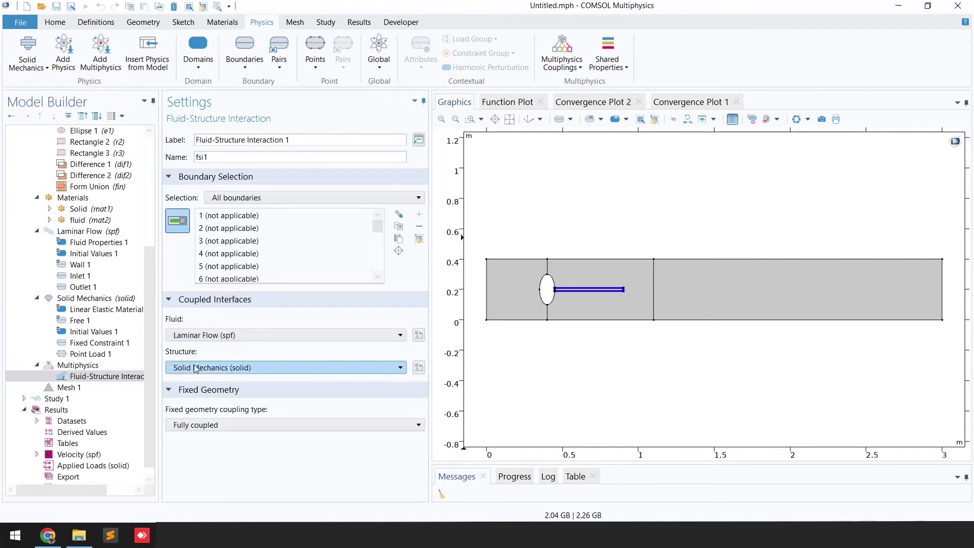
click(323, 366)
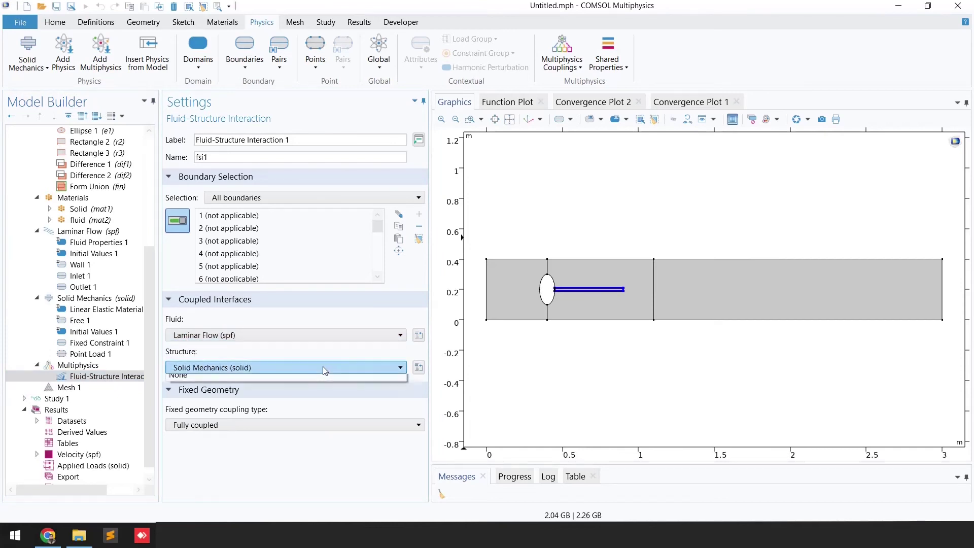
click(293, 379)
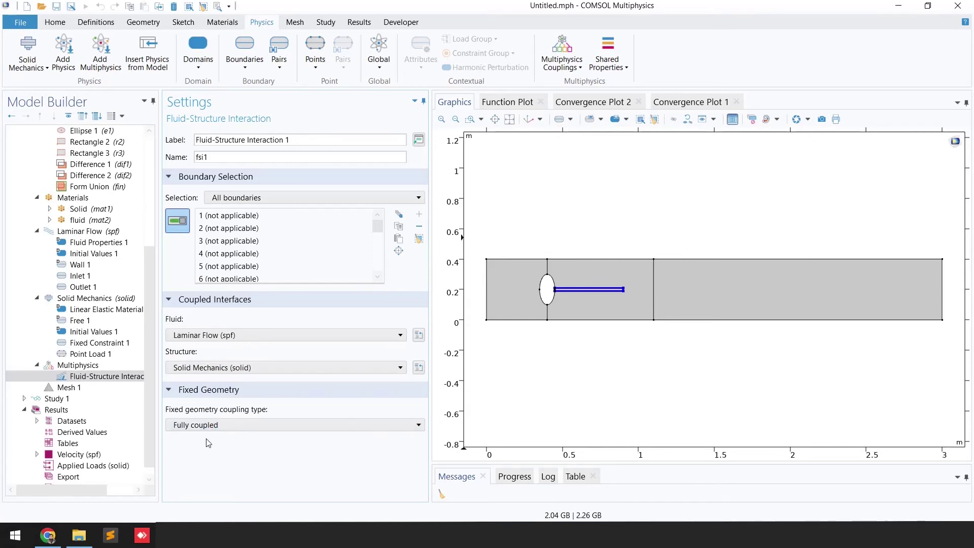
click(77, 365)
click(76, 388)
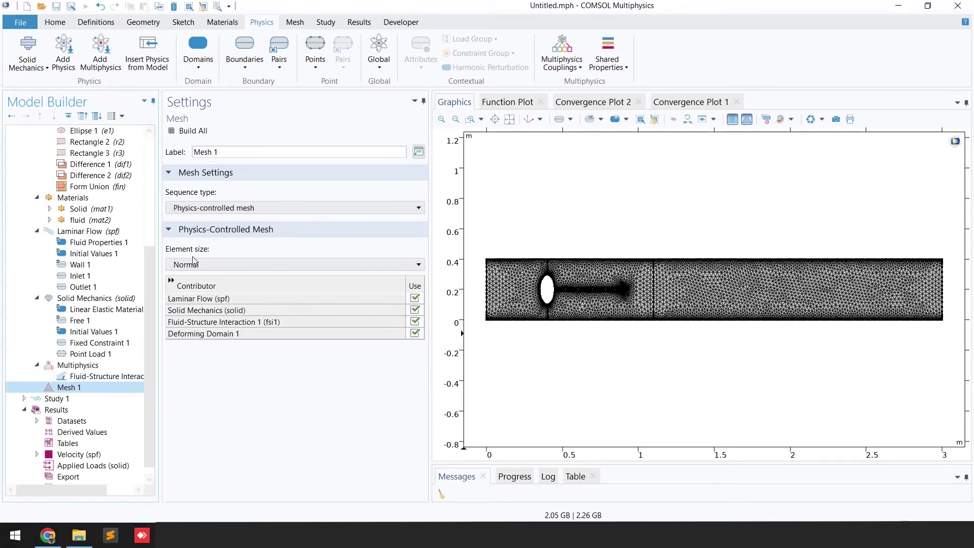
- Leave the mesh element size at Normal and expand Study 1 to show its Time Dependent step
click(191, 263)
click(196, 334)
click(203, 264)
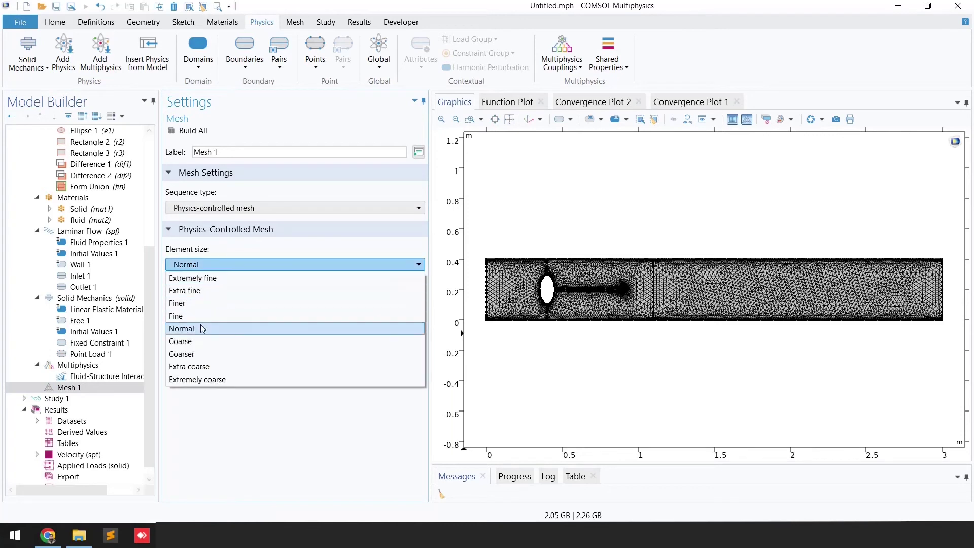
click(237, 415)
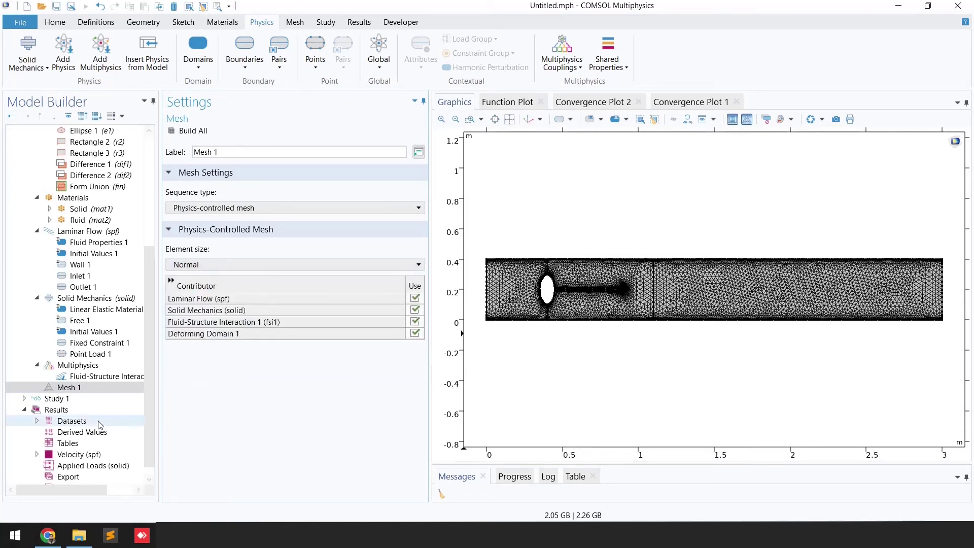
click(24, 398)
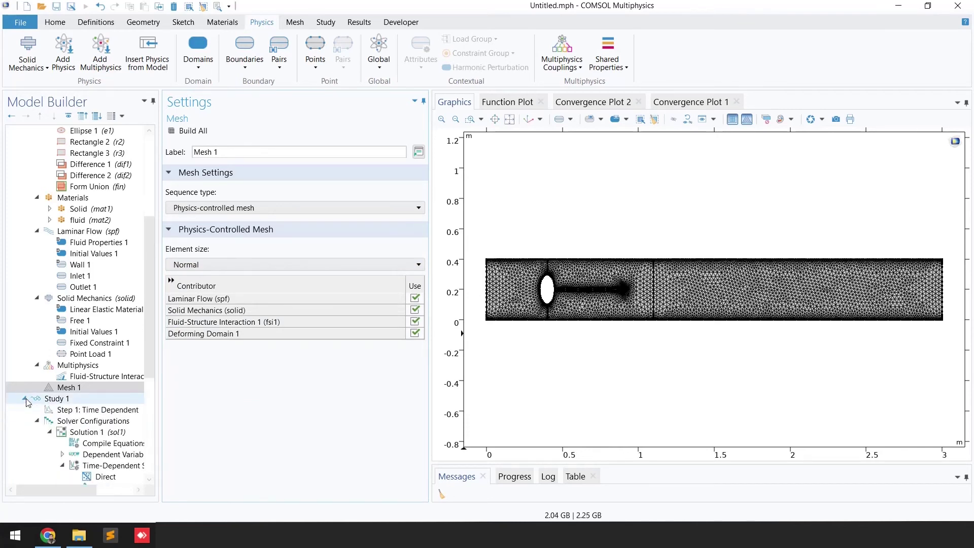
- Review Step 1's output times and Study 1's summary, then show the Velocity (spf) plot at 5 s
click(75, 409)
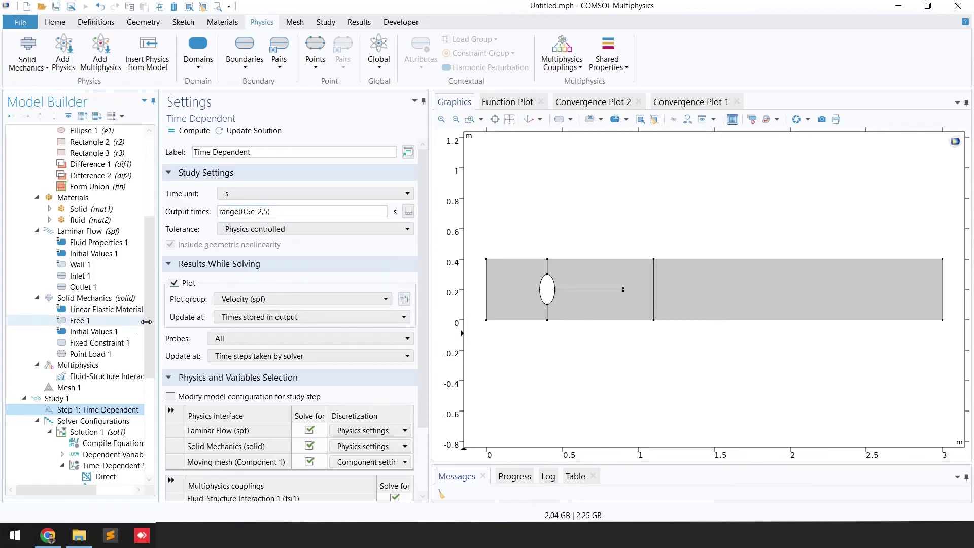
scroll(76, 375, down, 4)
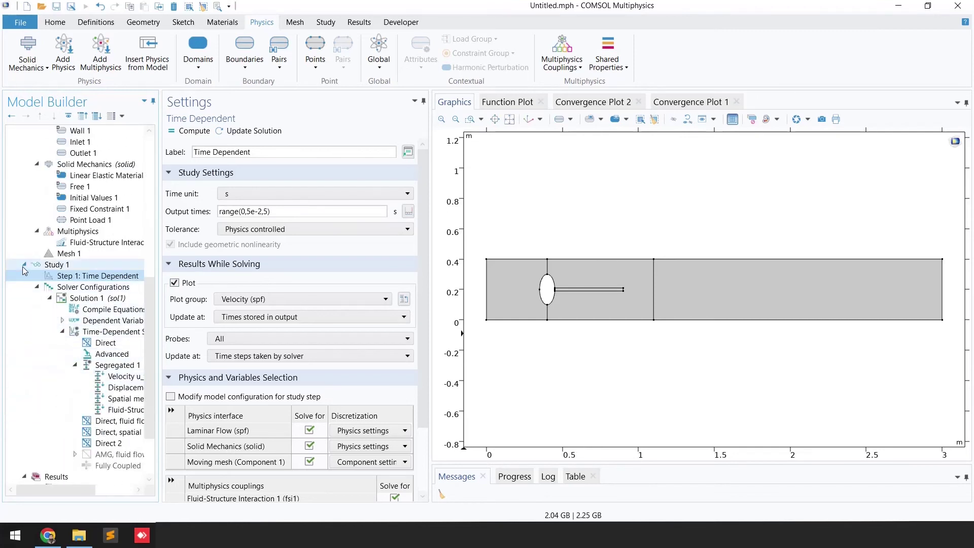
click(24, 265)
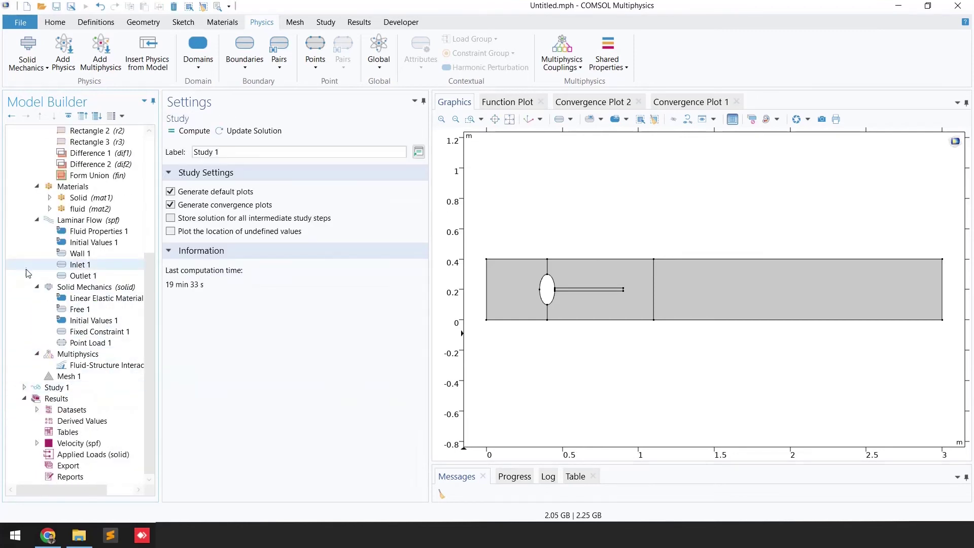
click(71, 444)
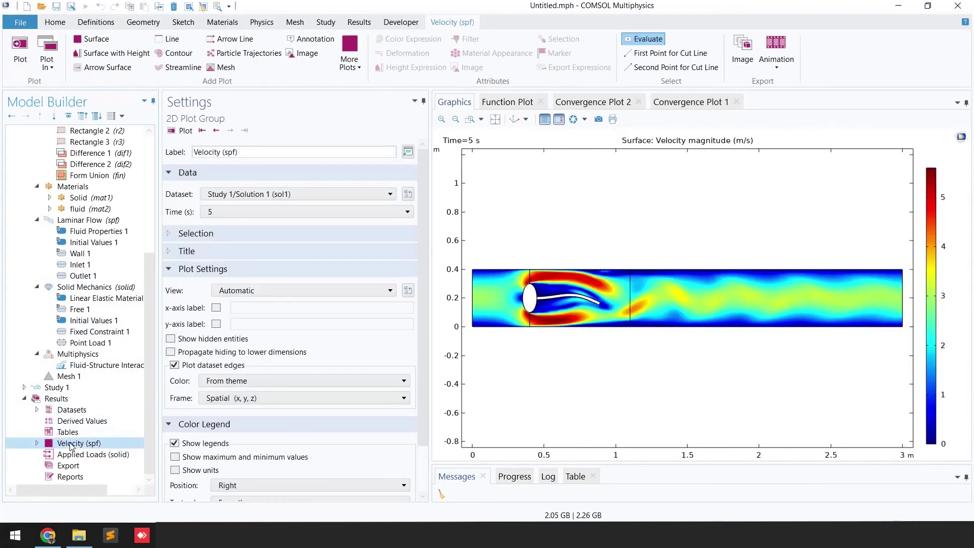
- Reset the velocity magnitude plot to the first stored solution time, 0 s
click(222, 214)
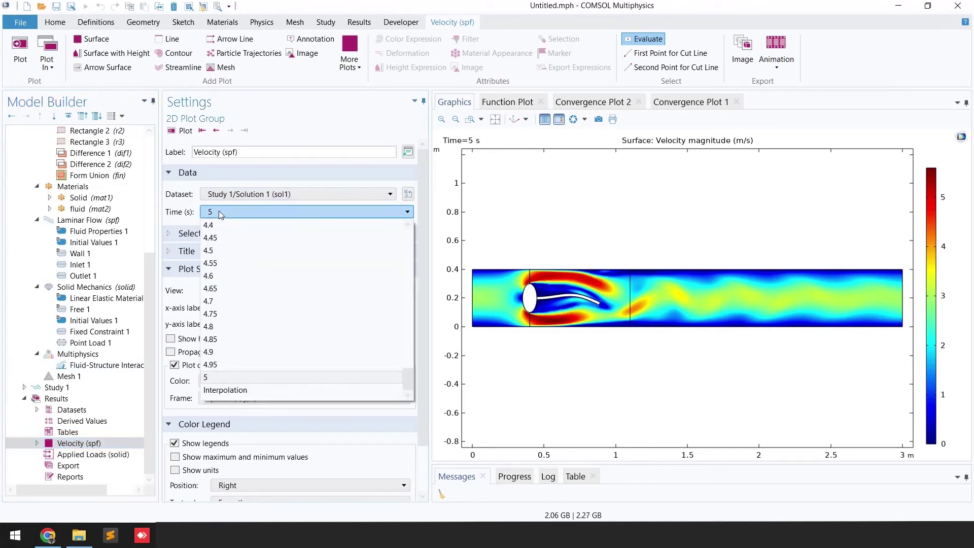
click(247, 213)
click(202, 131)
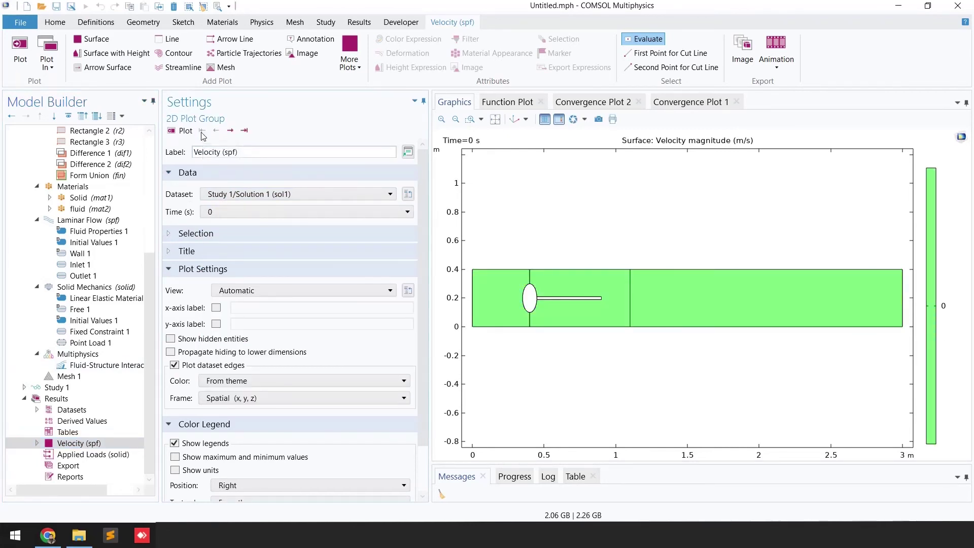
- Step the velocity plot forward through the solution times to 2.3 s
click(230, 131)
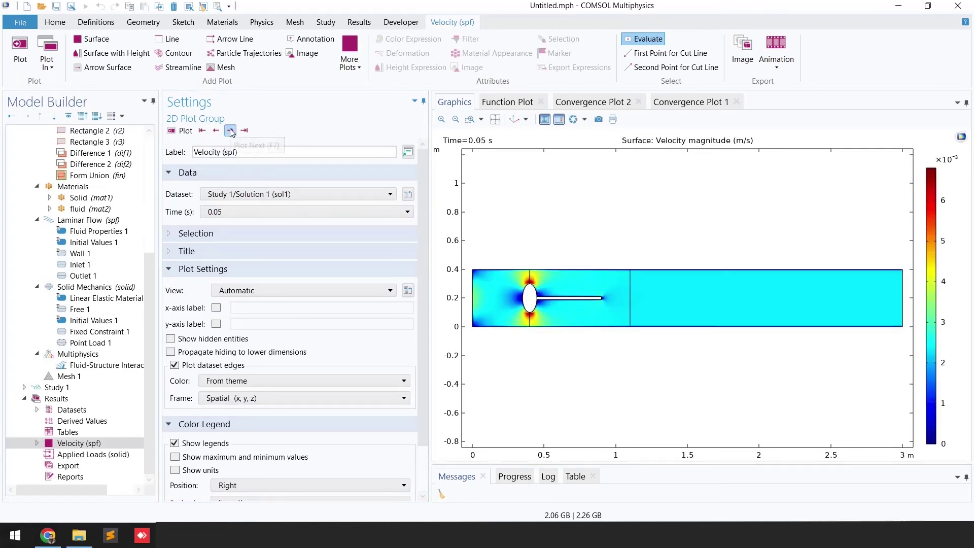
click(231, 132)
click(231, 131)
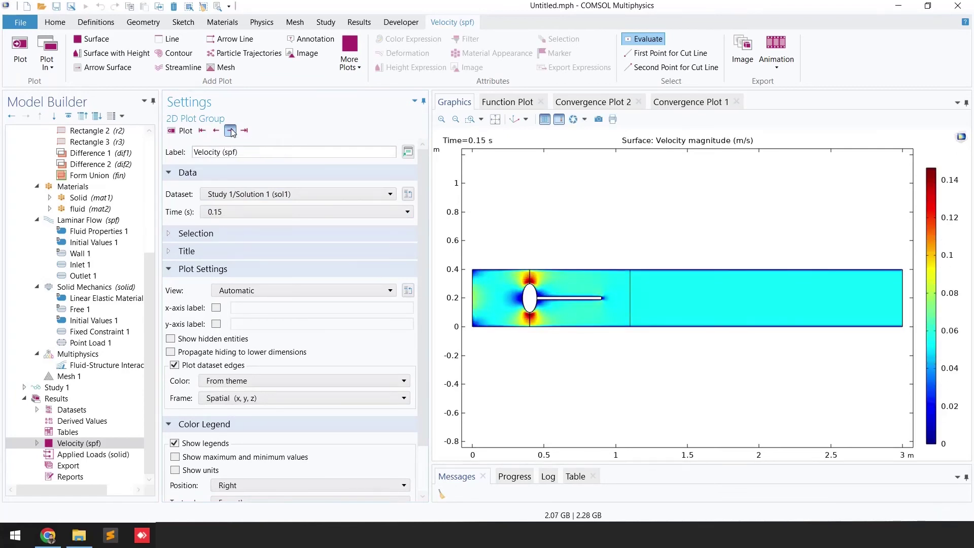
click(231, 131)
click(230, 132)
click(231, 132)
click(231, 132)
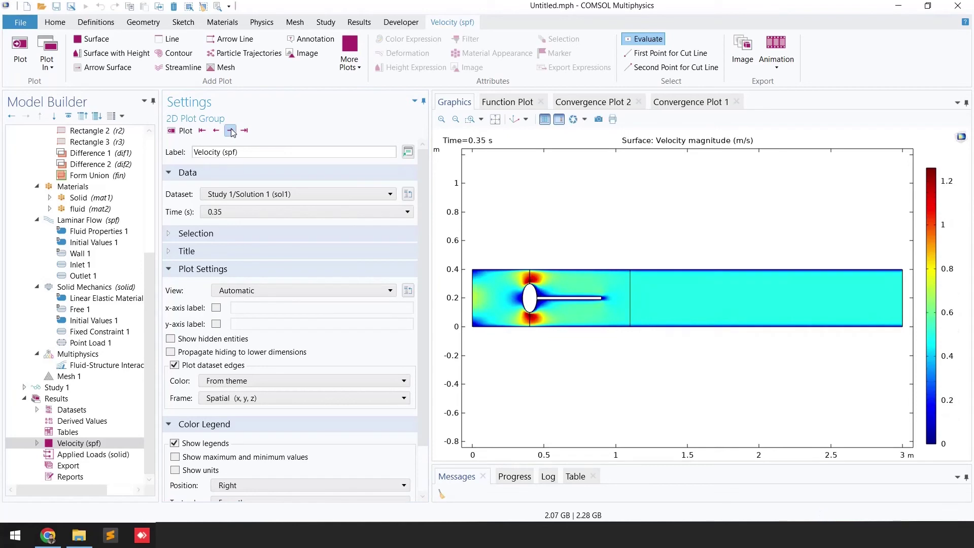
click(231, 132)
click(232, 132)
click(231, 132)
click(231, 132)
click(231, 132)
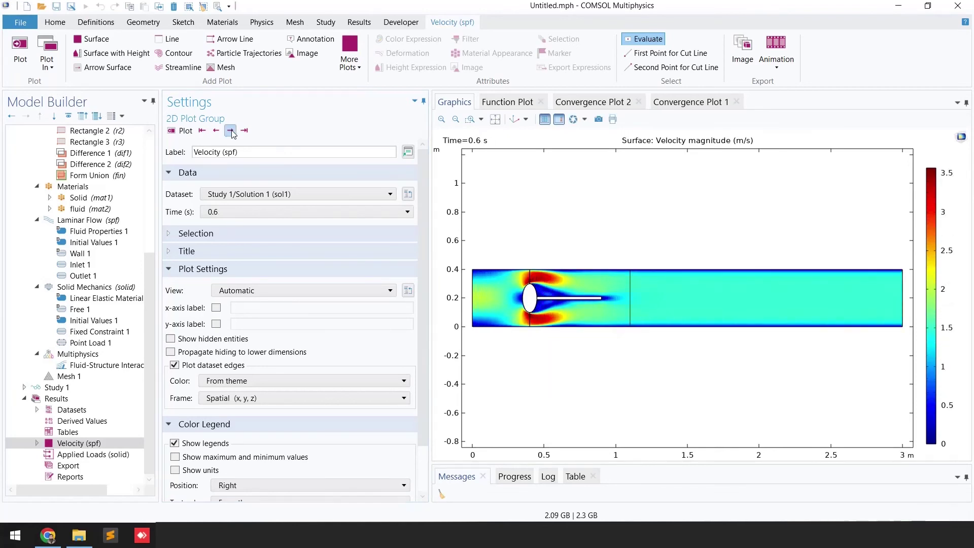
click(231, 132)
click(232, 132)
click(231, 132)
click(232, 132)
click(231, 131)
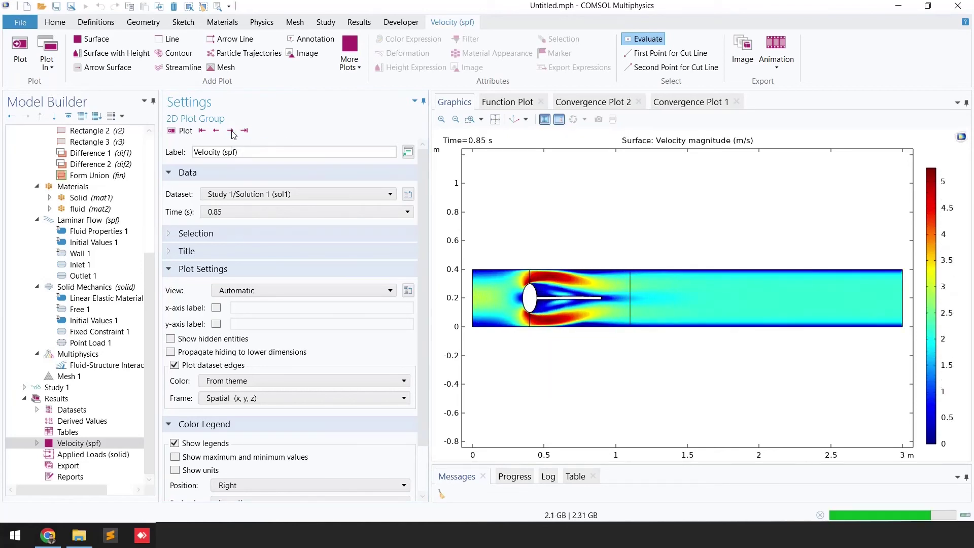
click(231, 131)
click(231, 132)
click(231, 132)
click(231, 132)
click(231, 132)
click(231, 132)
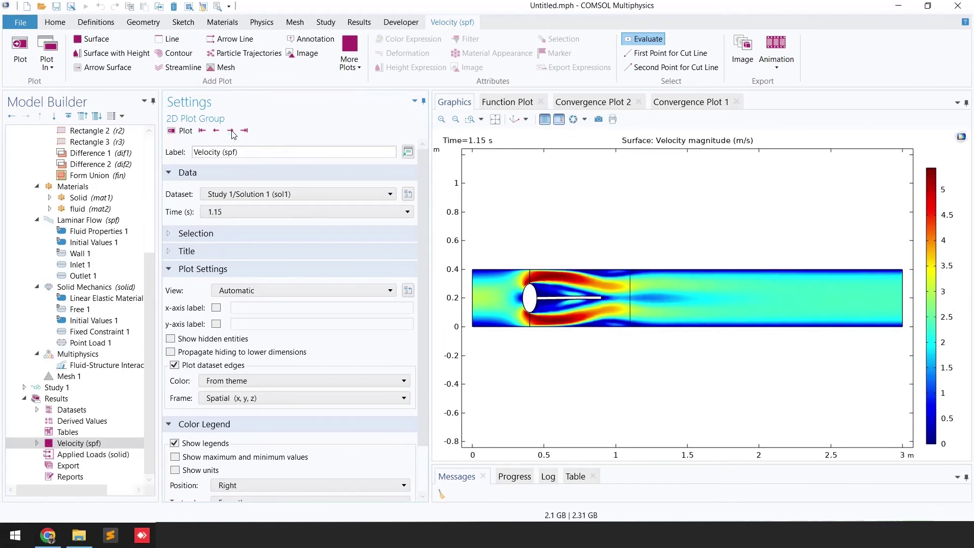
click(231, 132)
click(231, 132)
click(231, 132)
click(231, 132)
click(231, 131)
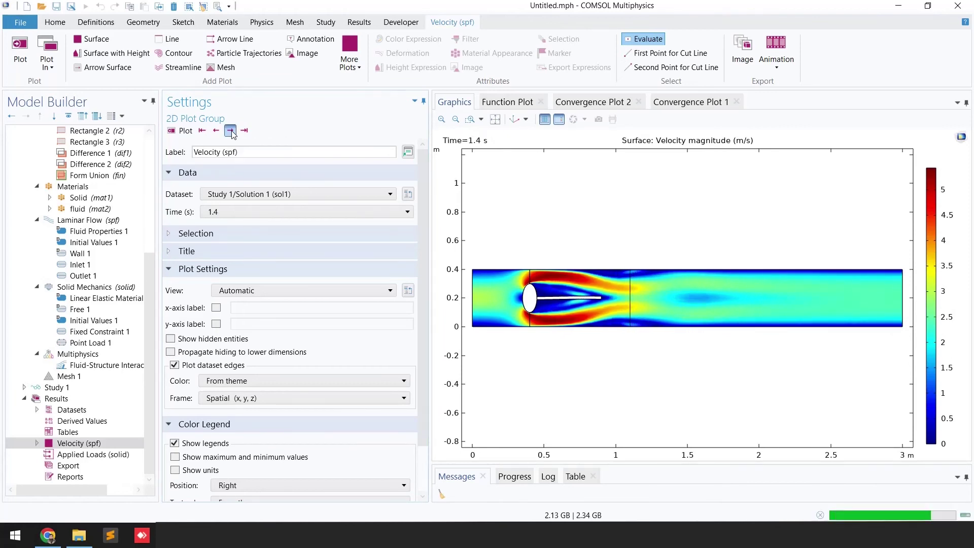
click(231, 132)
click(231, 132)
click(231, 132)
click(231, 132)
click(231, 132)
click(231, 132)
click(231, 131)
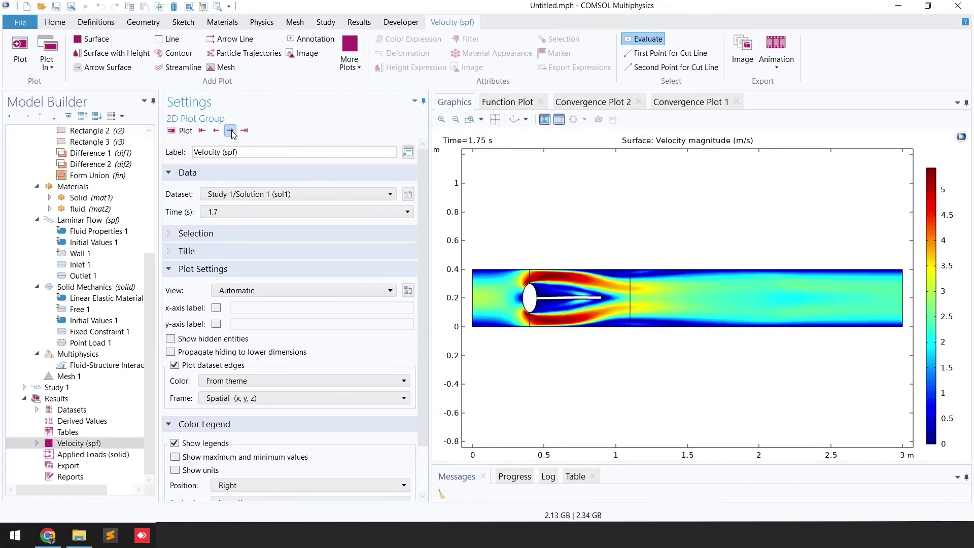
click(231, 132)
click(231, 132)
click(230, 131)
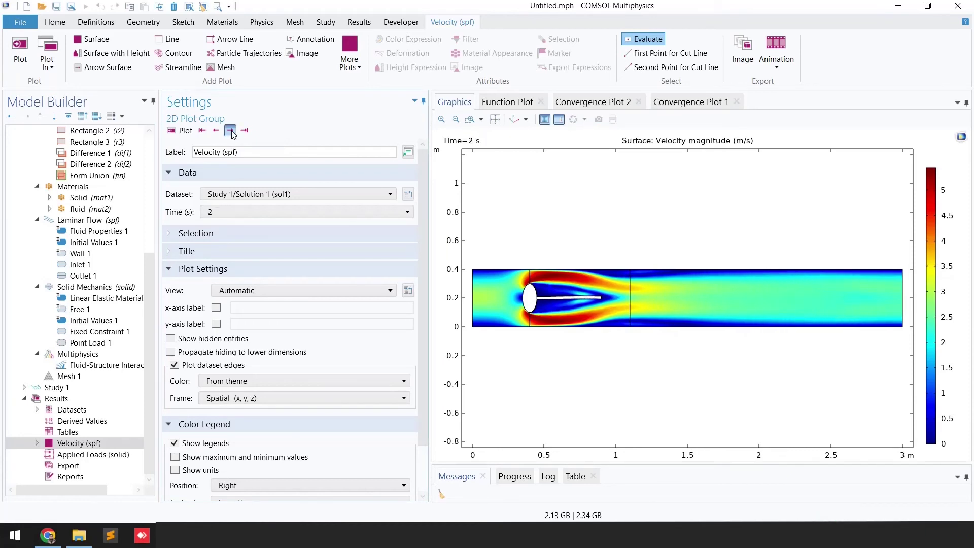
click(231, 131)
click(231, 130)
click(231, 130)
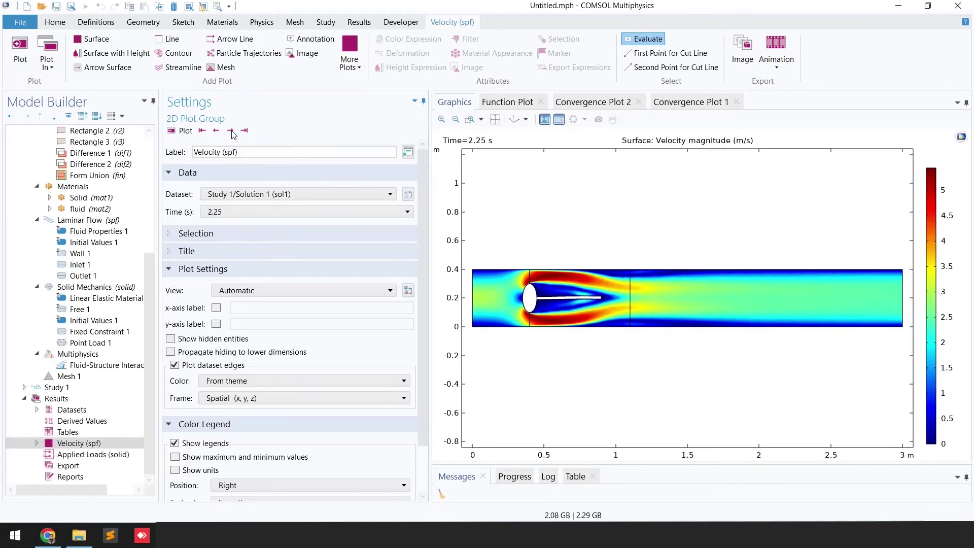
click(230, 131)
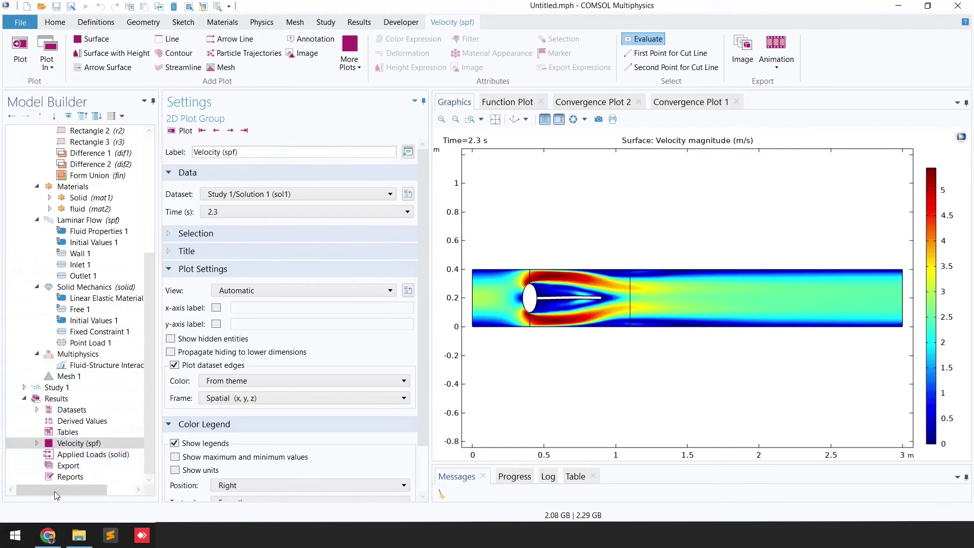
- Add an Animation player export of the velocity plot, set to repeat forever
right_click(72, 468)
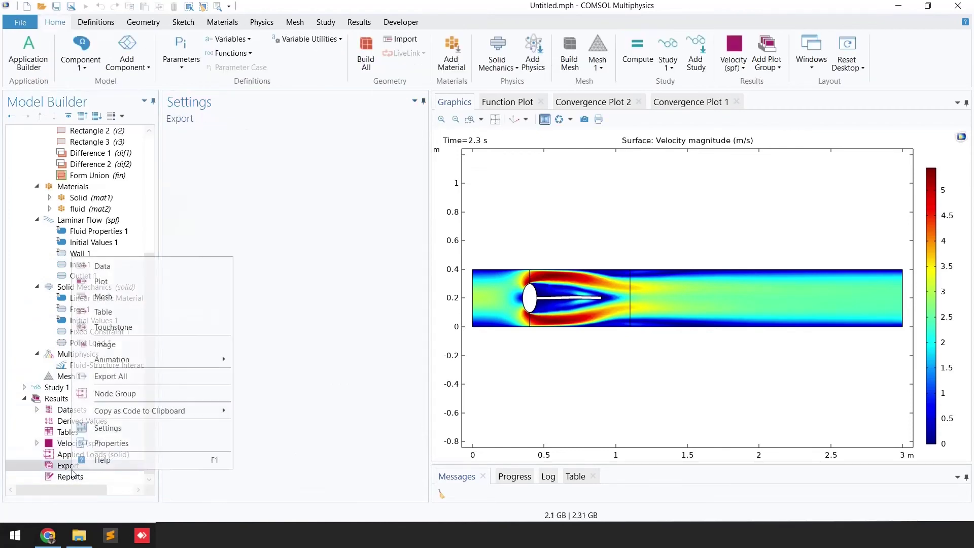
mouse_move(158, 365)
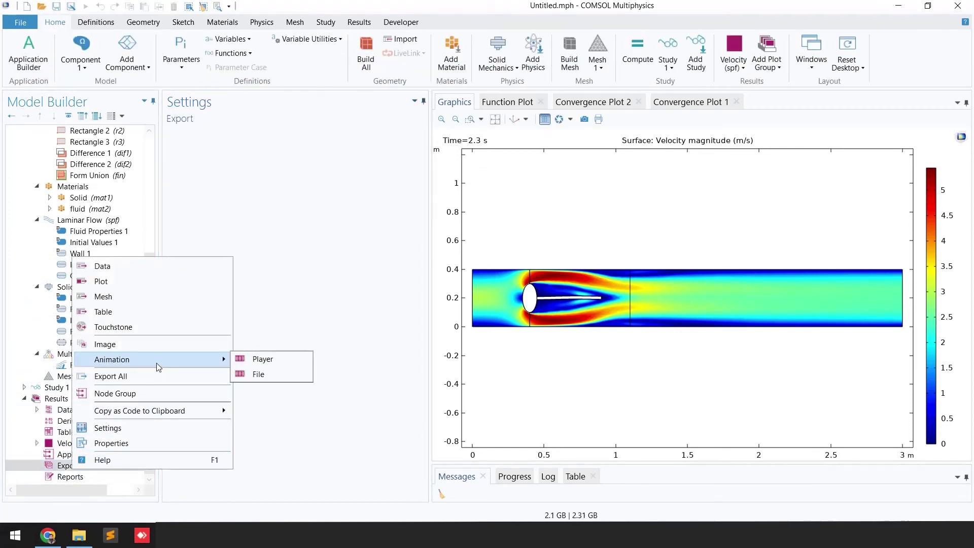
click(256, 359)
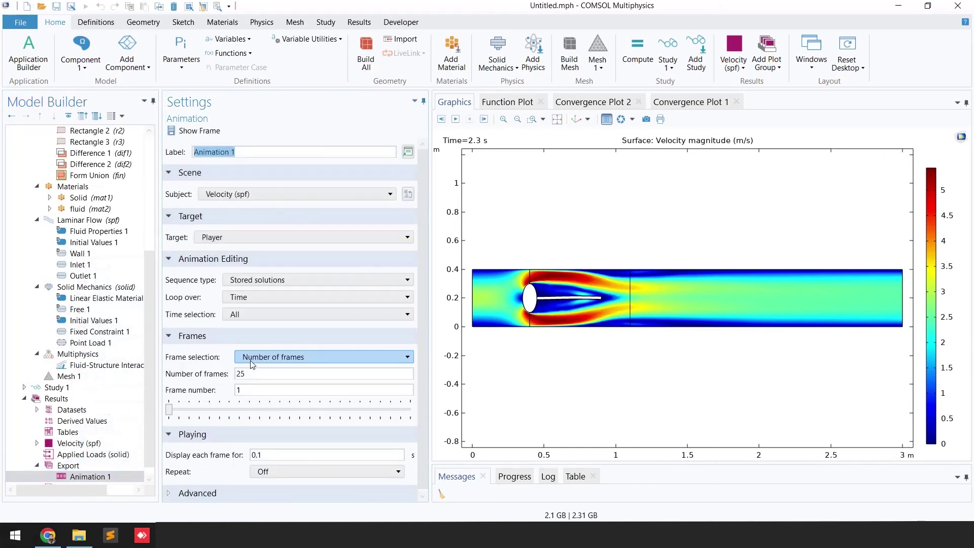
click(292, 472)
click(274, 496)
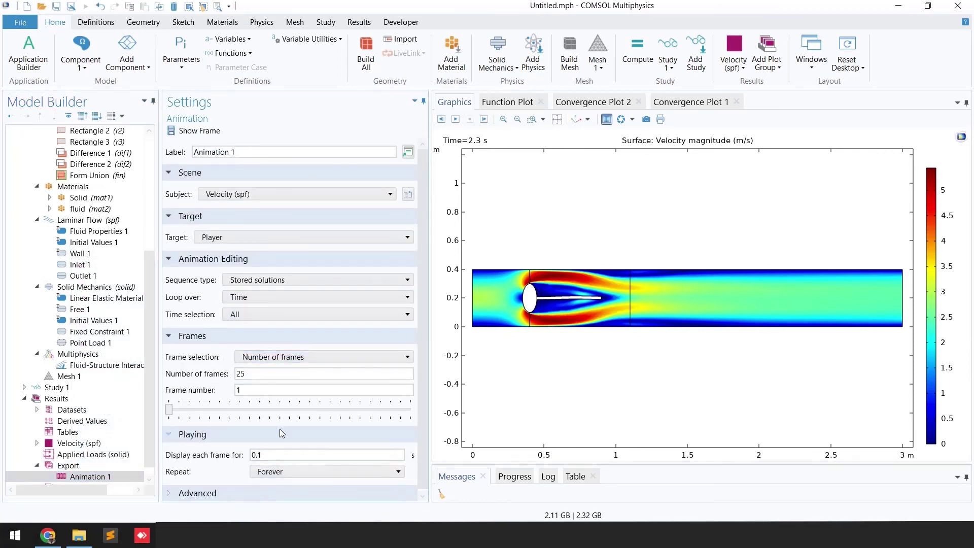
- Play the velocity animation and stop it at frame 8 (1.45 s)
click(455, 119)
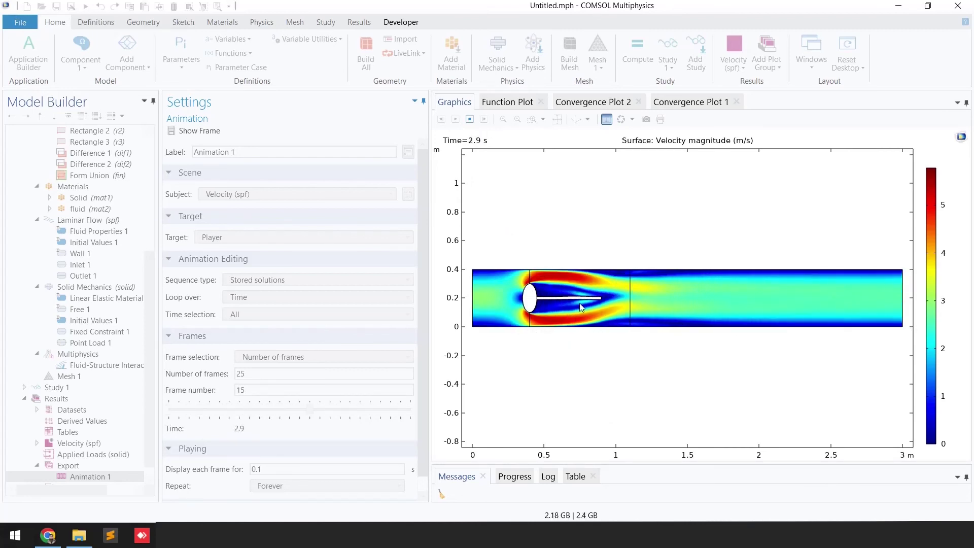
click(469, 120)
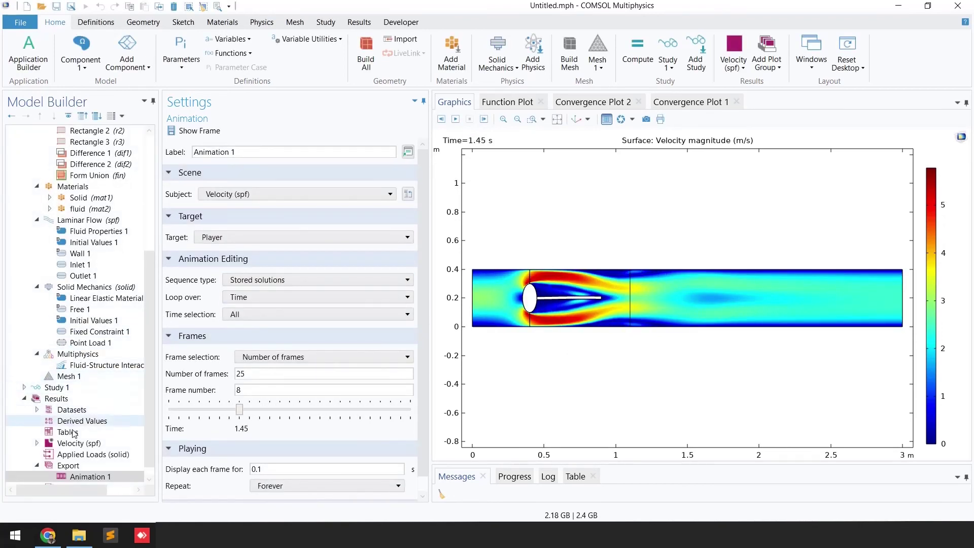
scroll(76, 449, down, 1)
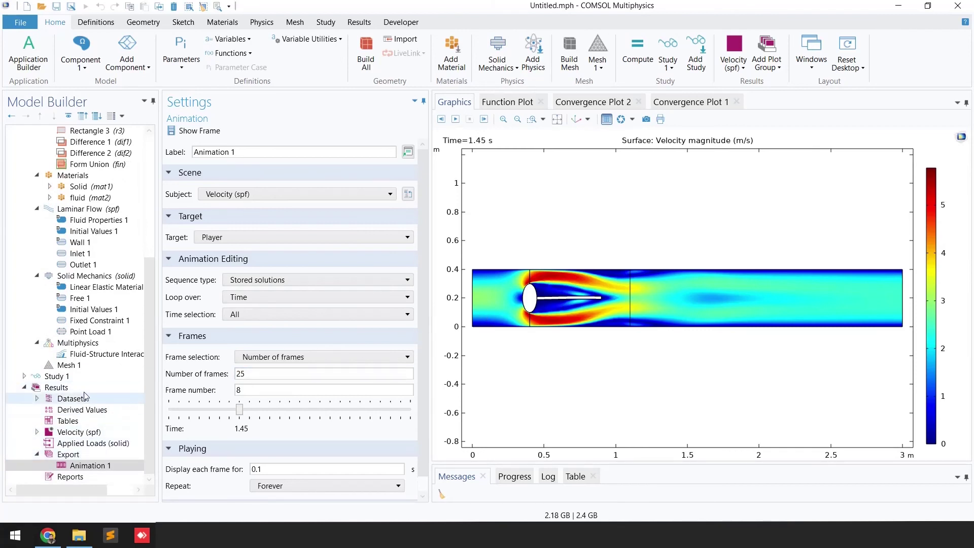
- Add a new 2D Plot Group containing a Surface plot
right_click(57, 390)
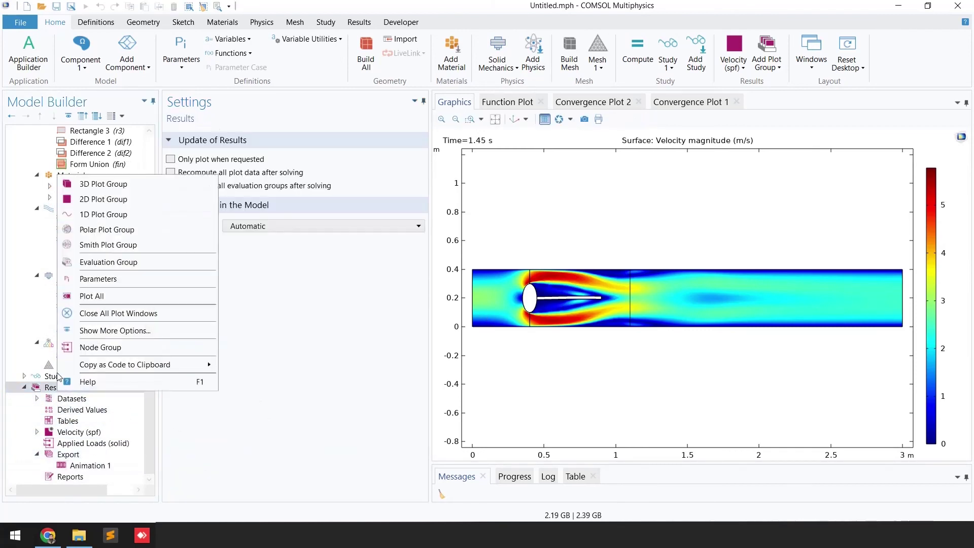
click(94, 199)
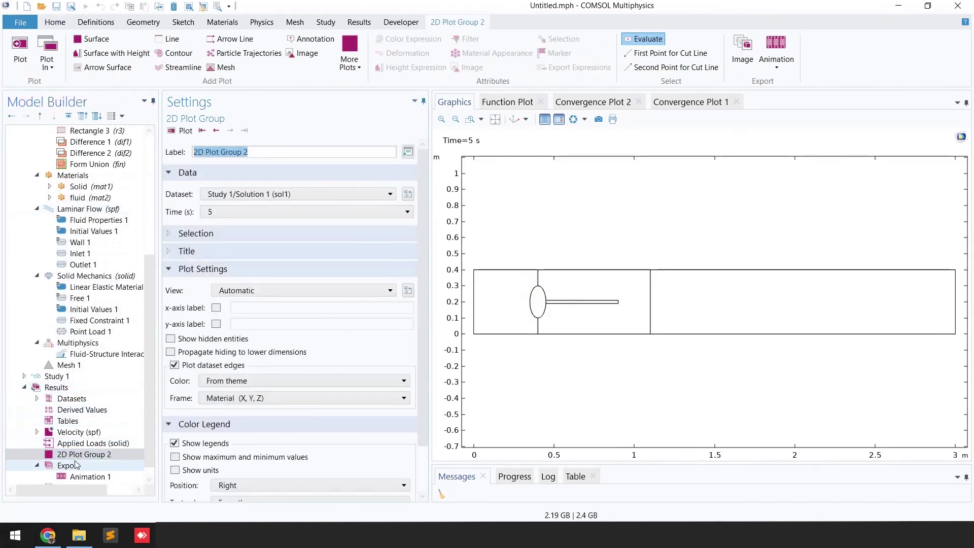
right_click(80, 458)
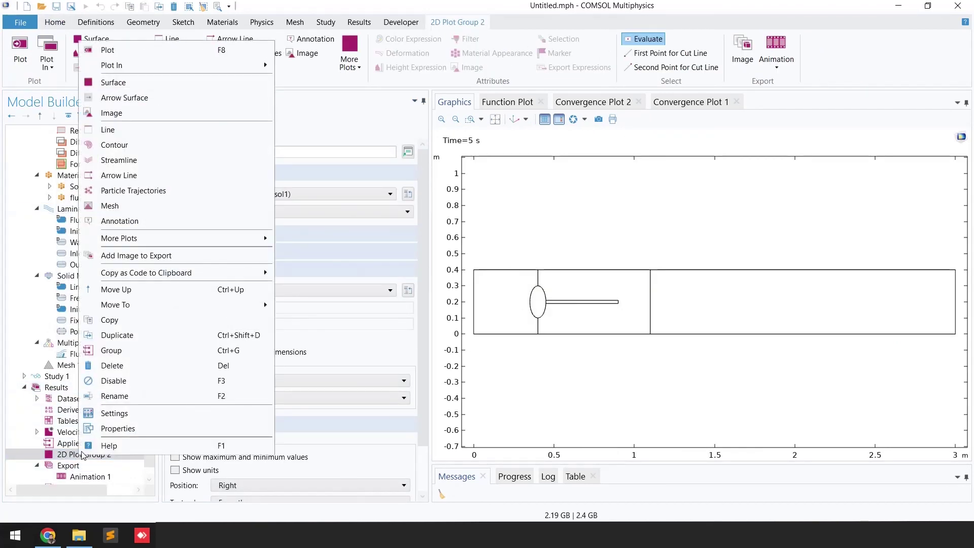
click(118, 82)
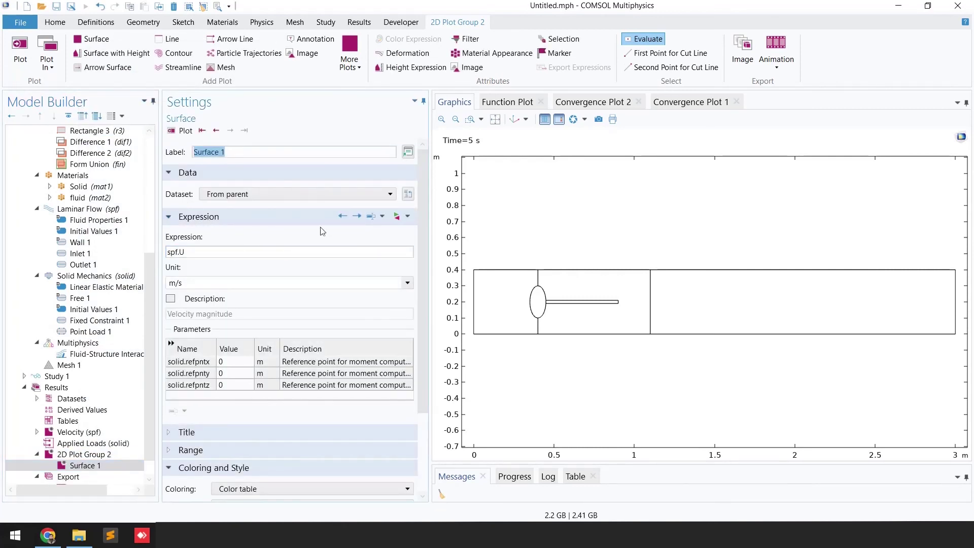
- Set the surface expression to Solid Mechanics von Mises stress (solid.mises) and plot it
click(406, 218)
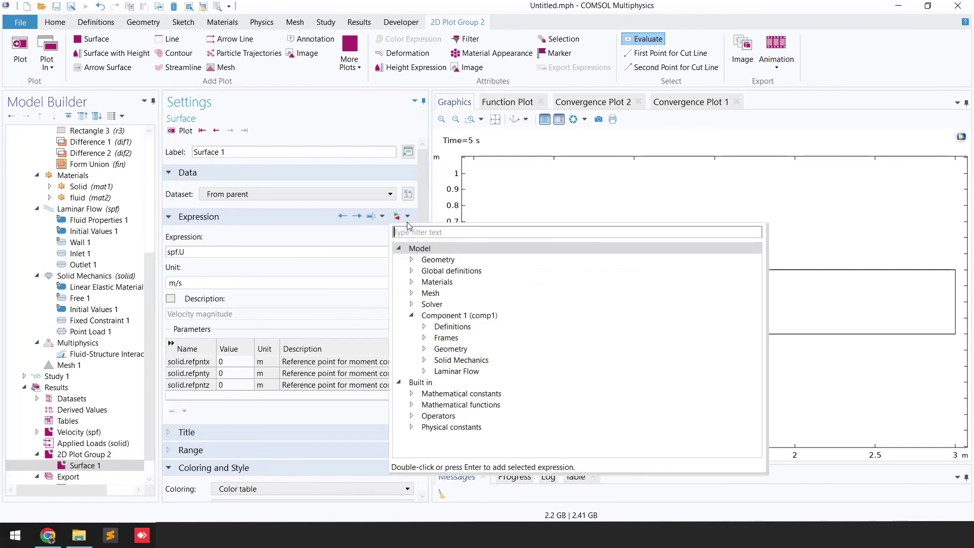
click(424, 360)
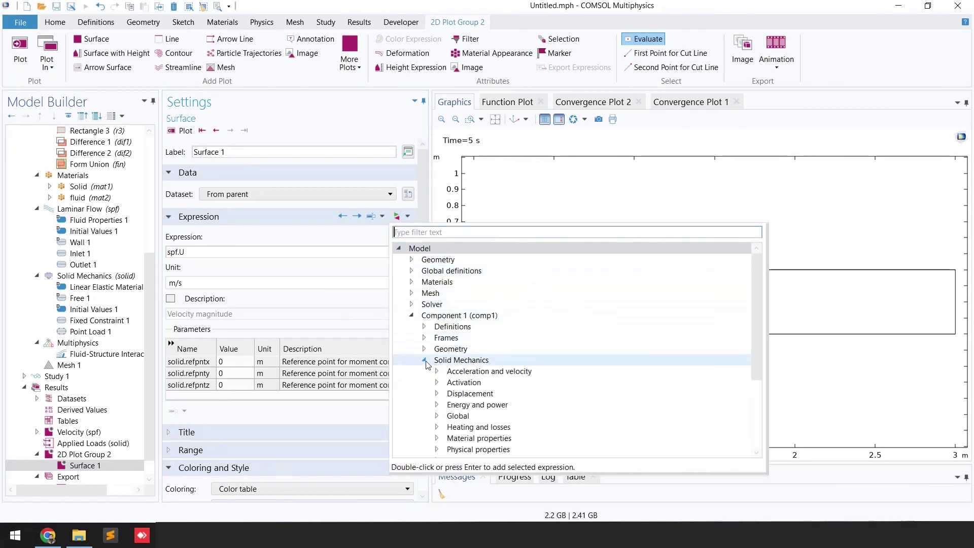
scroll(433, 375, down, 2)
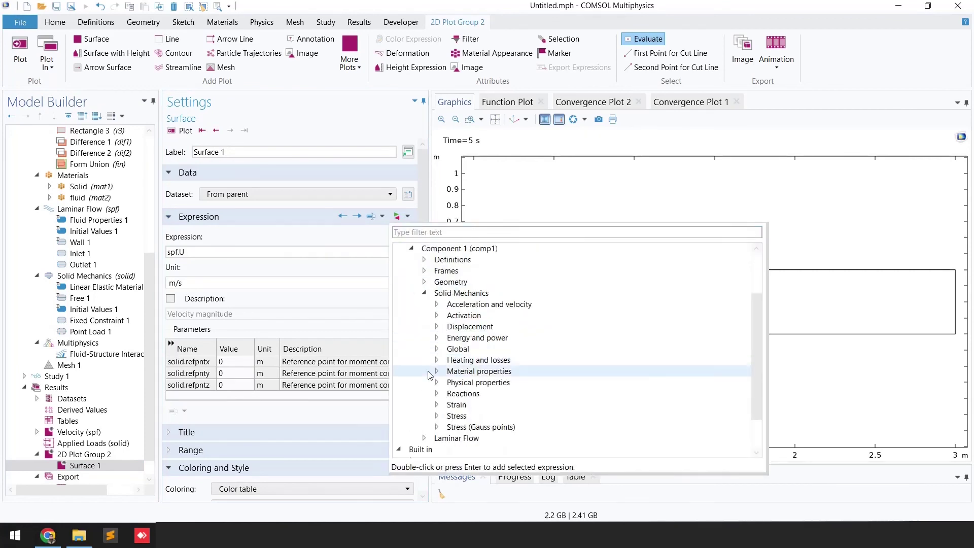
click(437, 416)
scroll(456, 414, down, 2)
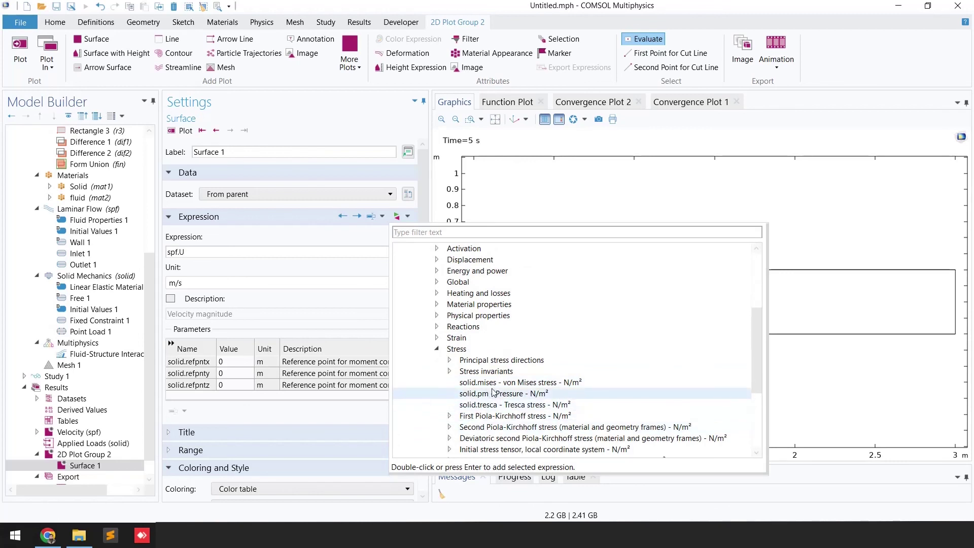
key(Escape)
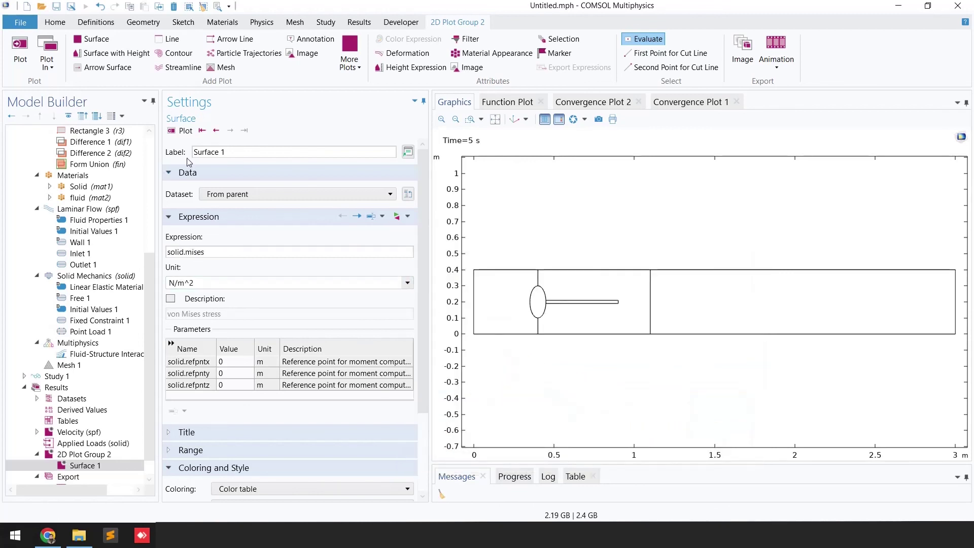
click(186, 130)
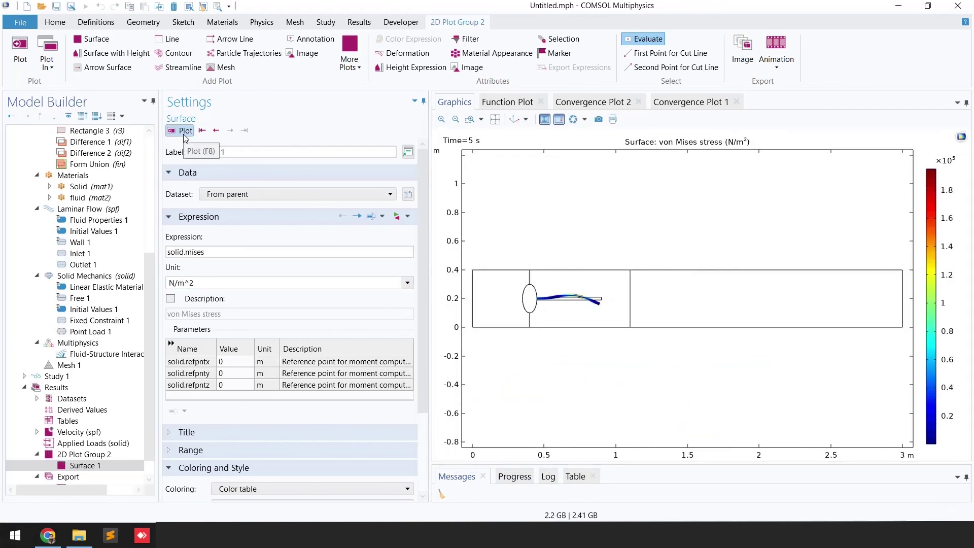
- Zoom in on the ellipse and beam, showing the stress at 0 s
click(471, 119)
drag(519, 278, 615, 322)
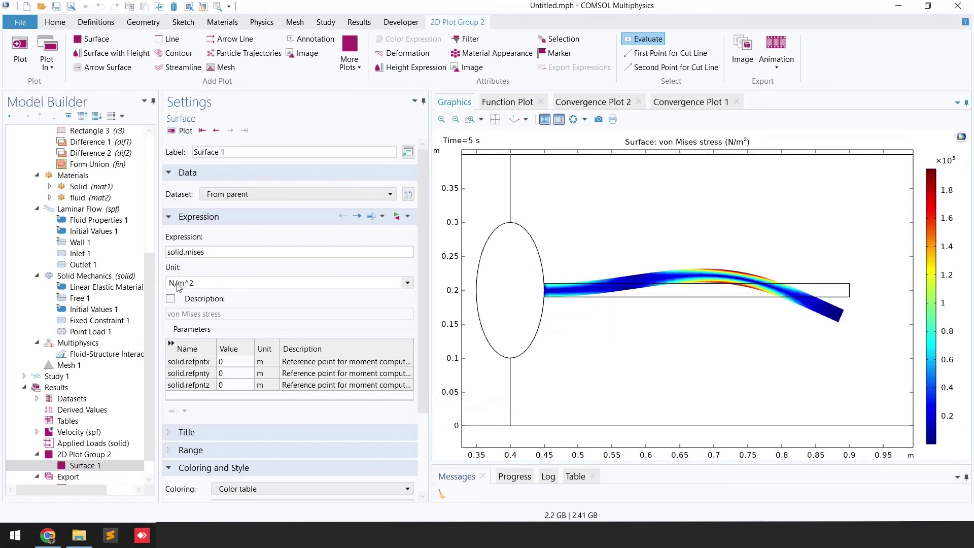
click(202, 130)
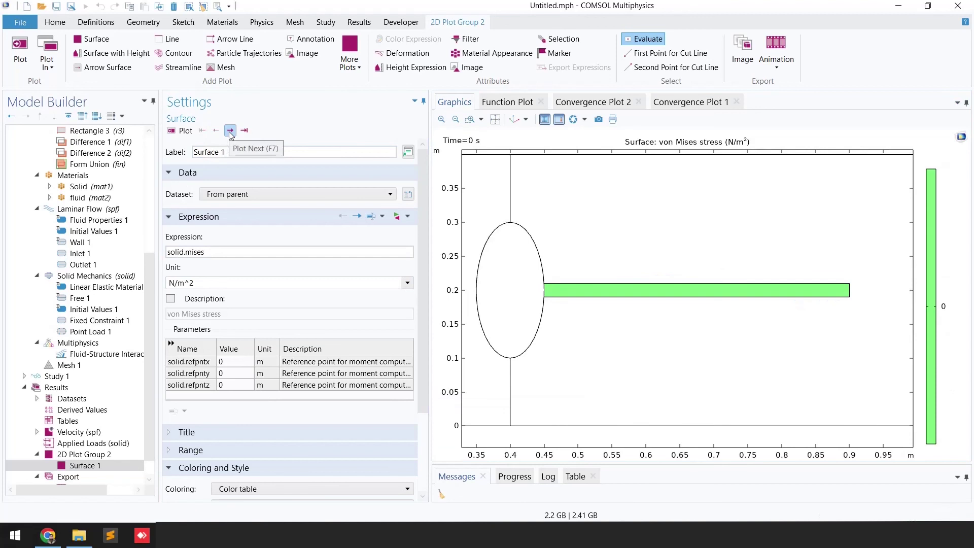
- Step the von Mises stress plot forward through the solution times to 1.4 s
click(229, 132)
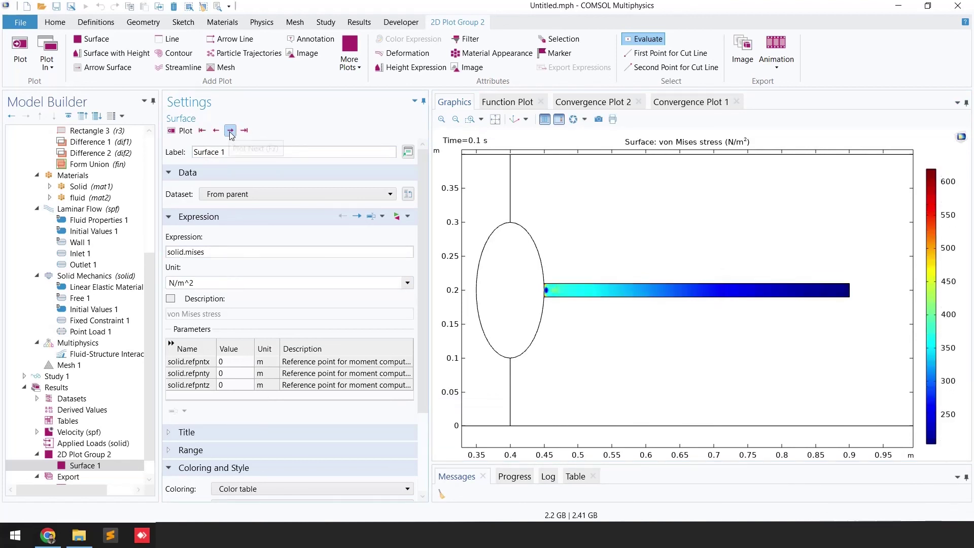
click(230, 131)
click(231, 131)
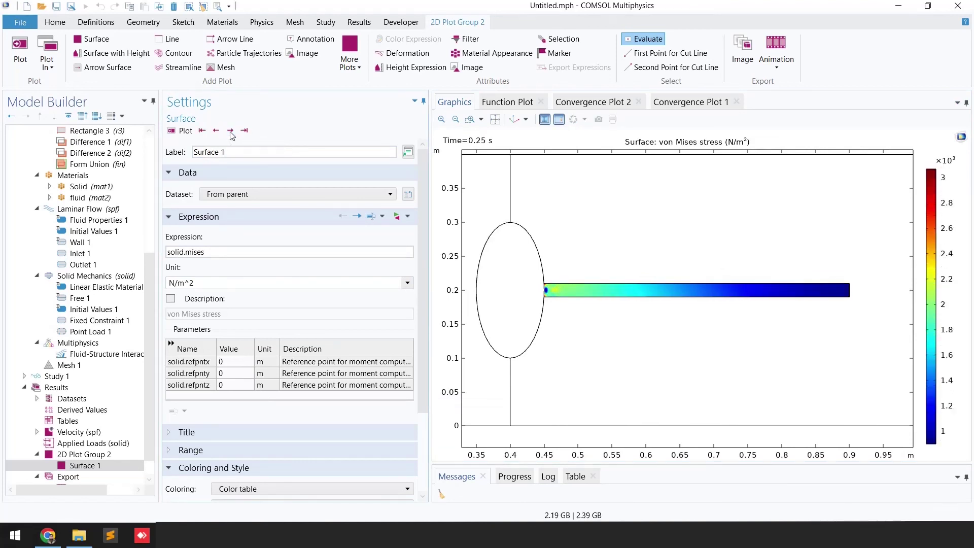
click(230, 131)
click(230, 131)
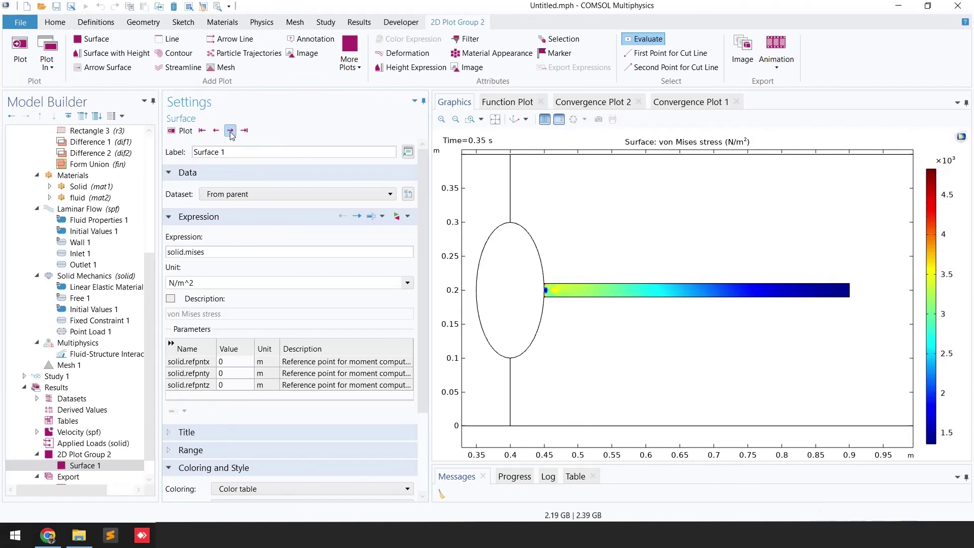
click(230, 131)
click(230, 131)
click(230, 131)
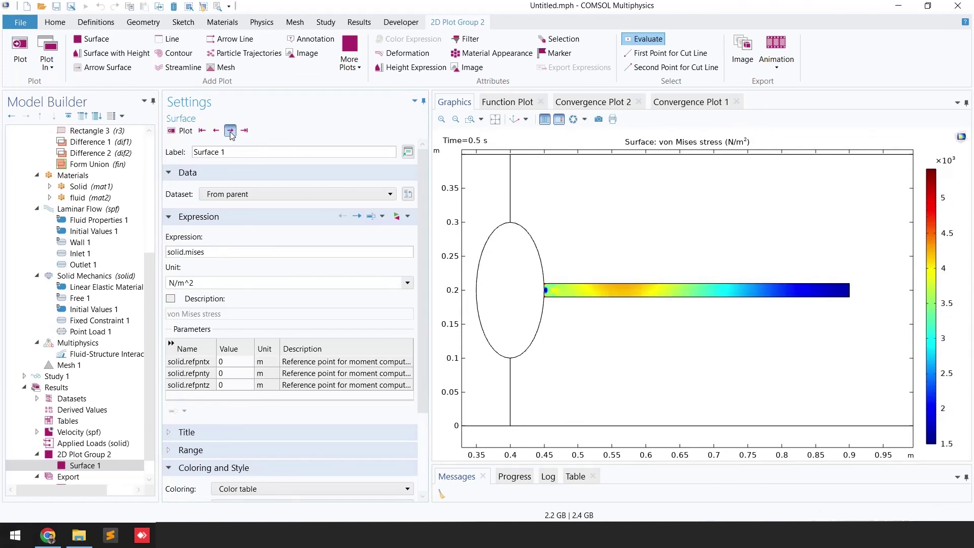
click(230, 131)
click(230, 131)
click(230, 131)
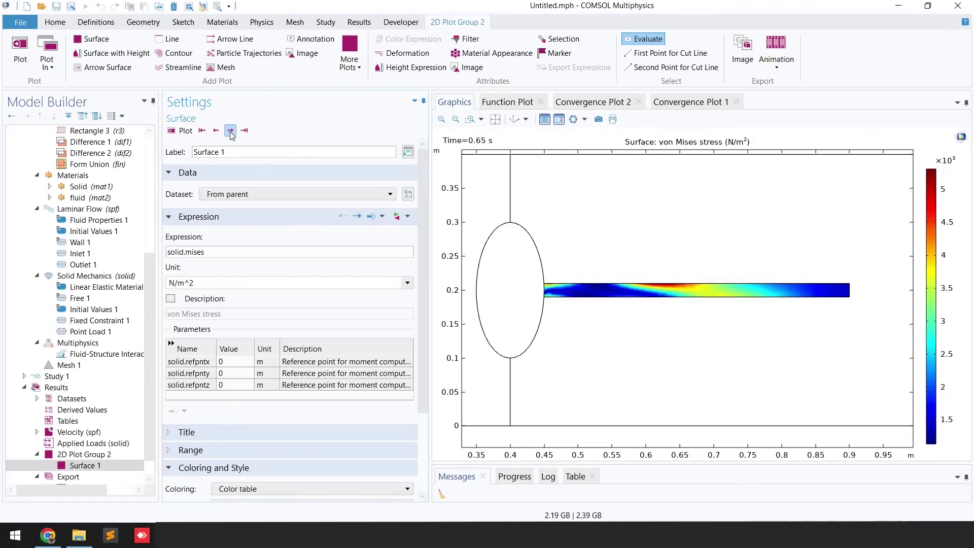
click(230, 131)
click(230, 132)
click(230, 132)
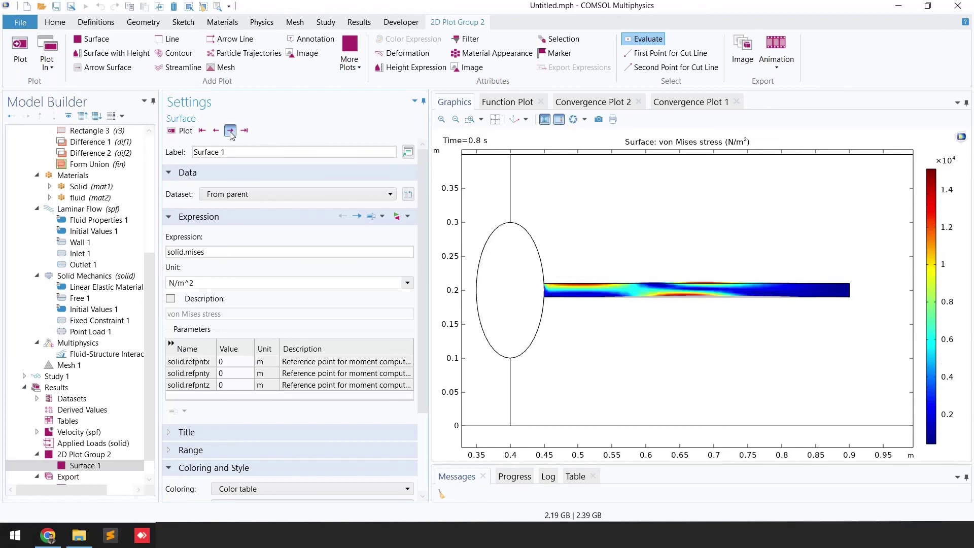
click(230, 131)
click(231, 131)
click(231, 131)
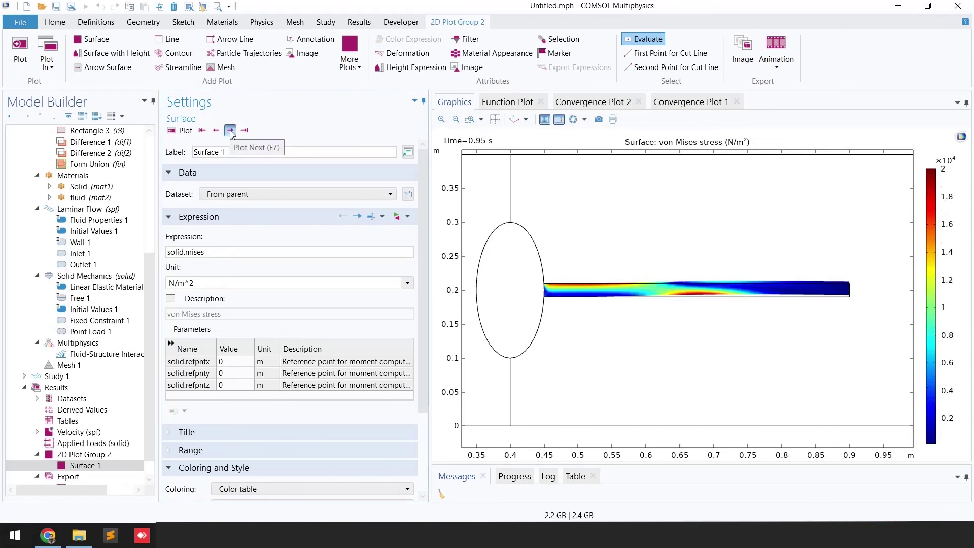
click(230, 131)
click(230, 132)
click(230, 131)
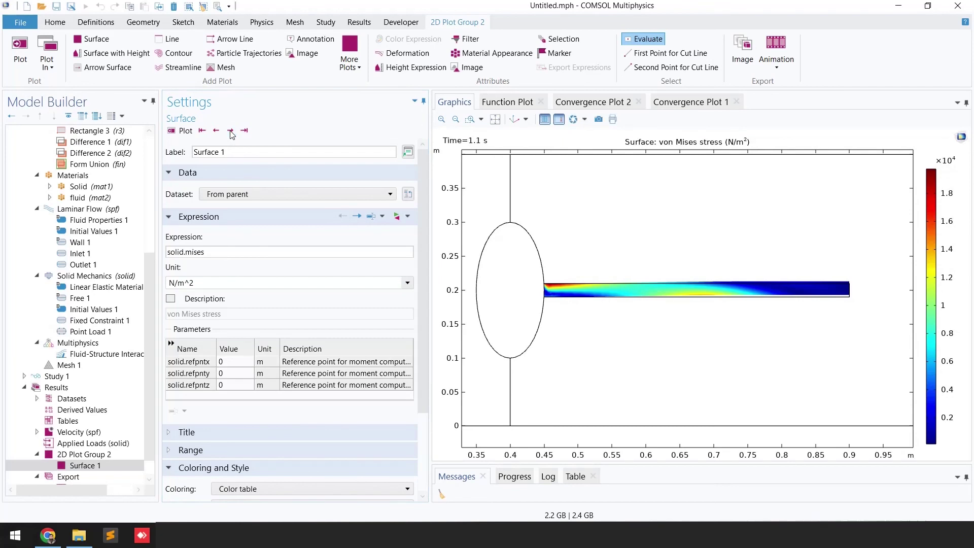
click(230, 132)
scroll(76, 446, down, 1)
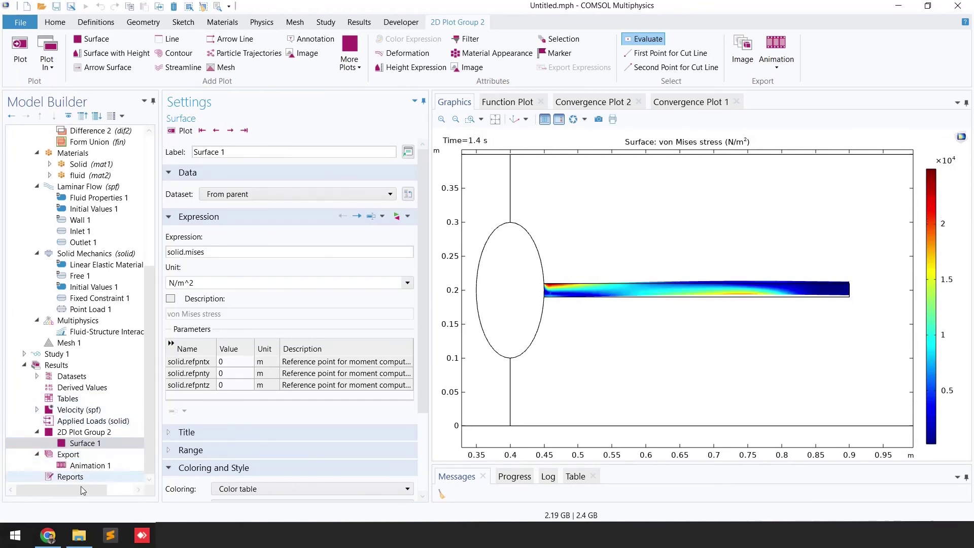
- Change Animation 1's subject to 2D Plot Group 2 and play the stress animation
click(109, 465)
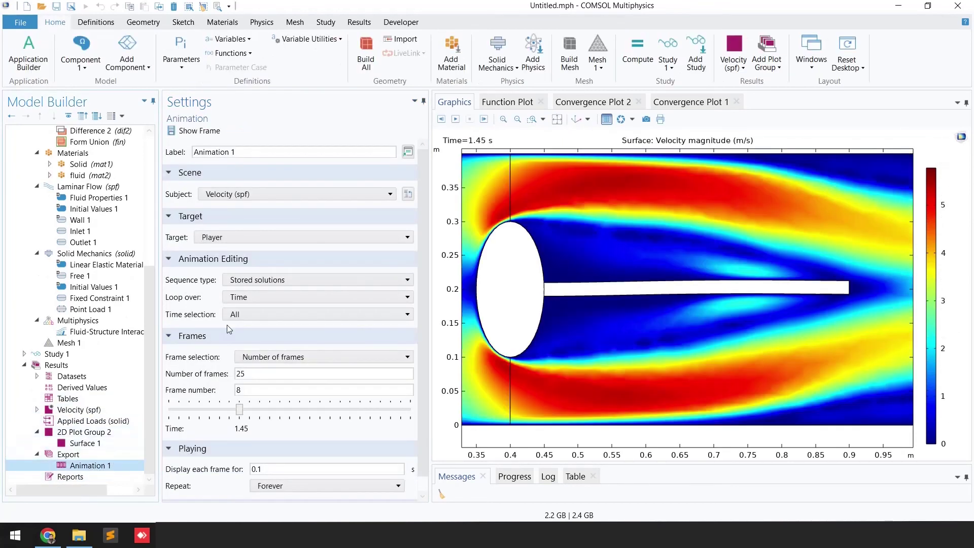
click(252, 195)
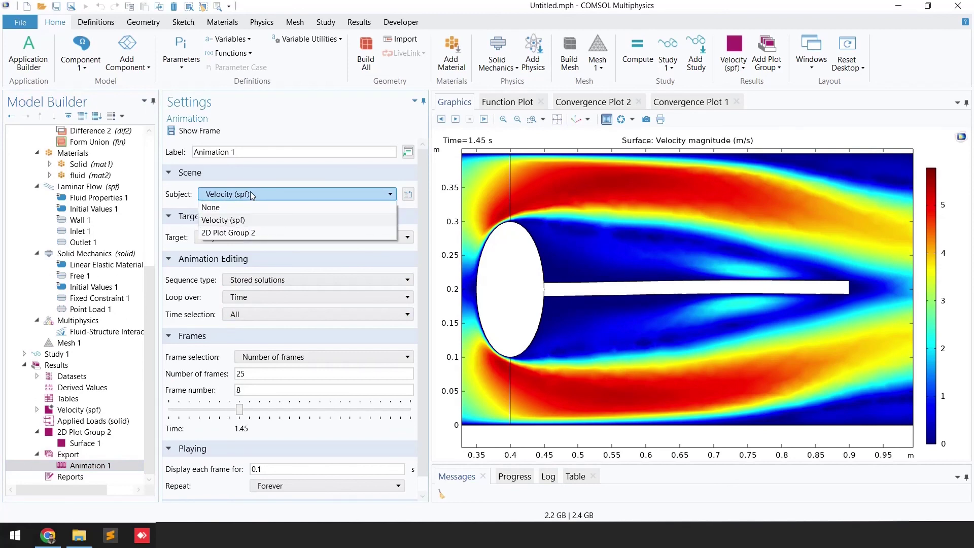
click(248, 232)
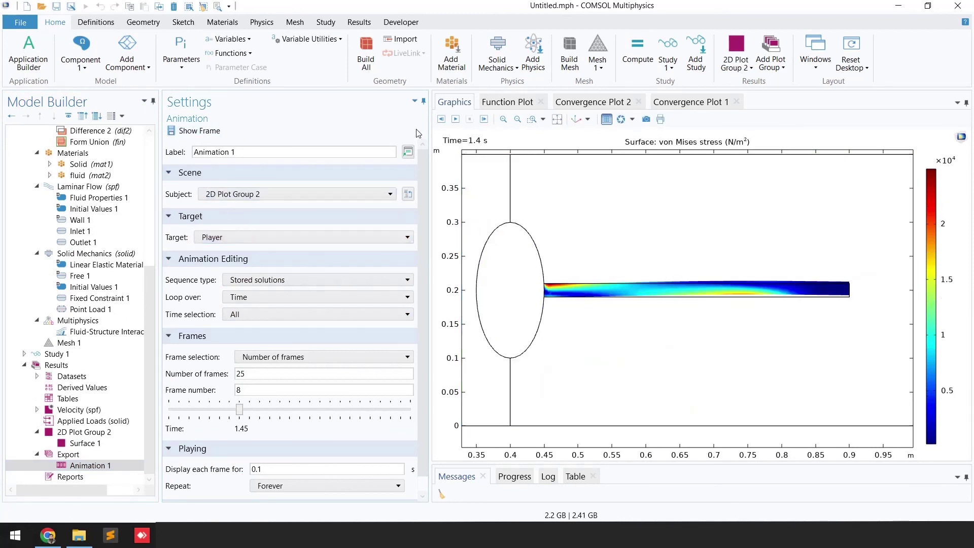
click(455, 119)
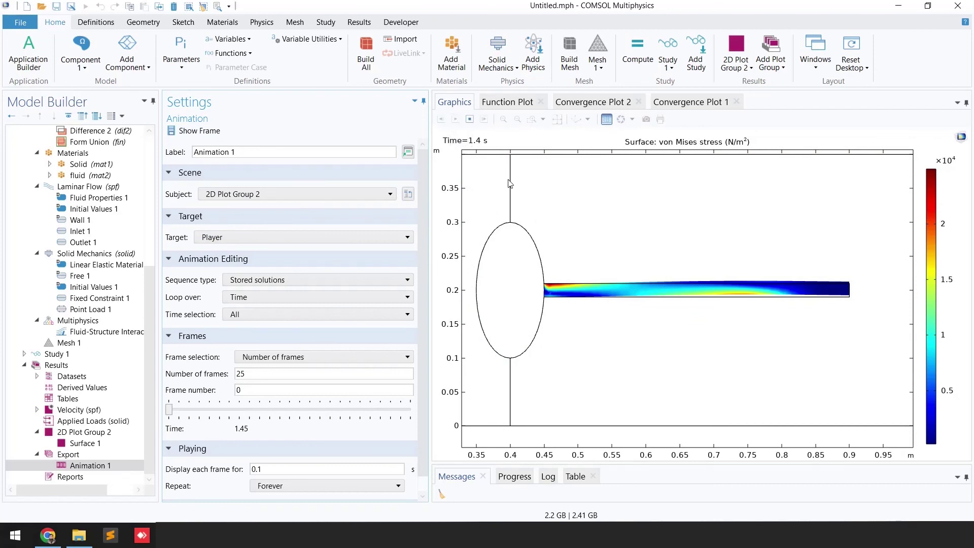